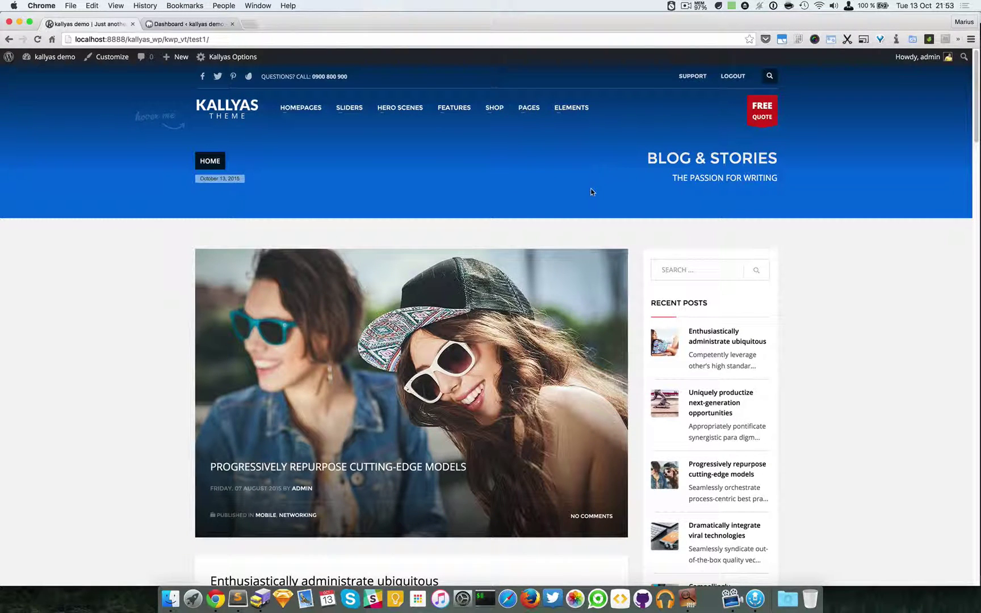
Step: Start a new page from the admin bar's + New menu on the Blog & Stories page
{"action": "mouse_move", "coordinate": [570, 111]}
Step: Create a new Page titled 'Infobox demo' and publish it
{"action": "mouse_move", "coordinate": [176, 57]}
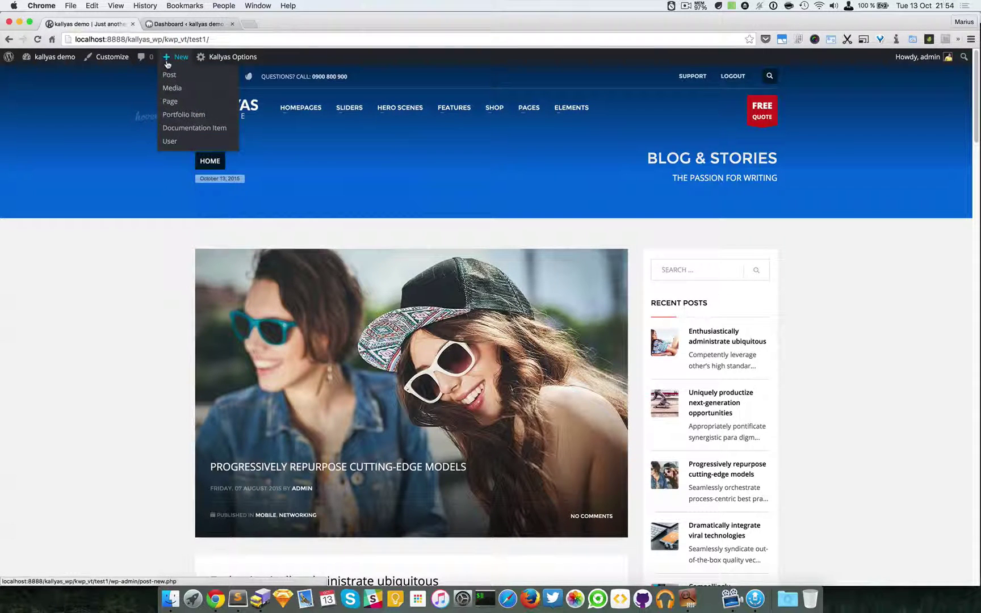
{"action": "left_click", "coordinate": [174, 102]}
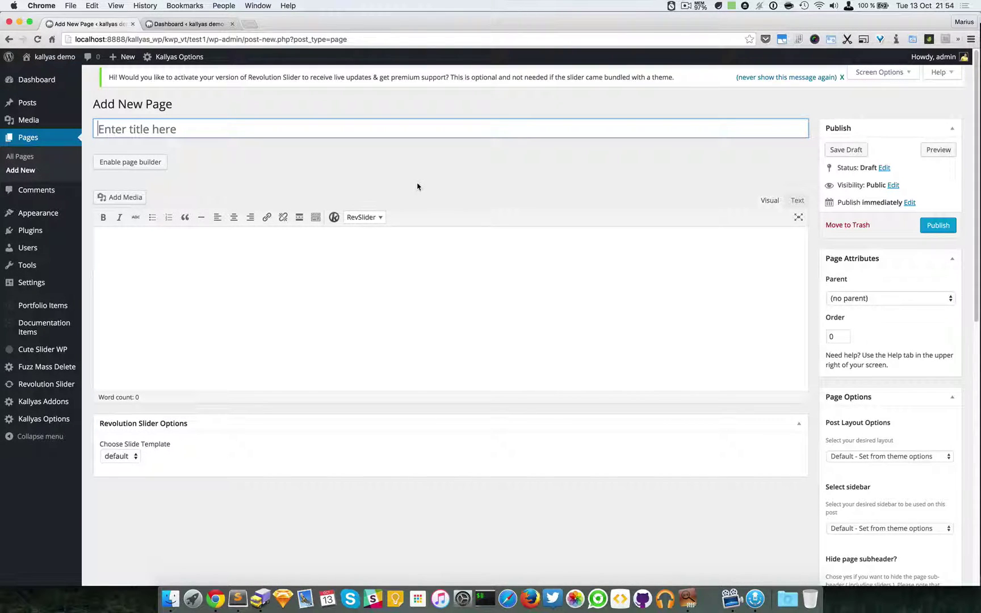
{"action": "type", "text": "Info"}
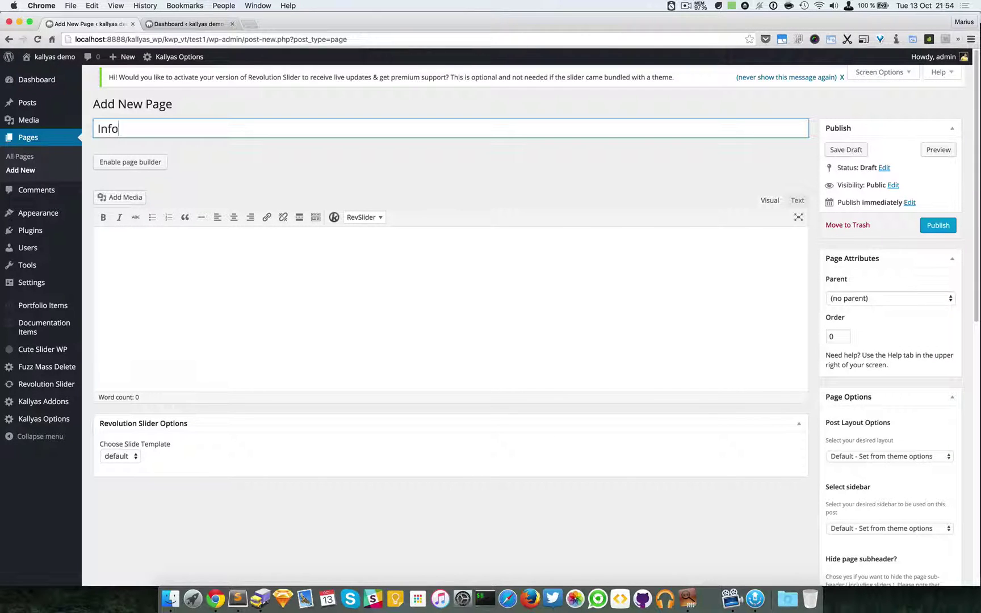
{"action": "type", "text": "box demo"}
{"action": "key", "text": "Tab"}
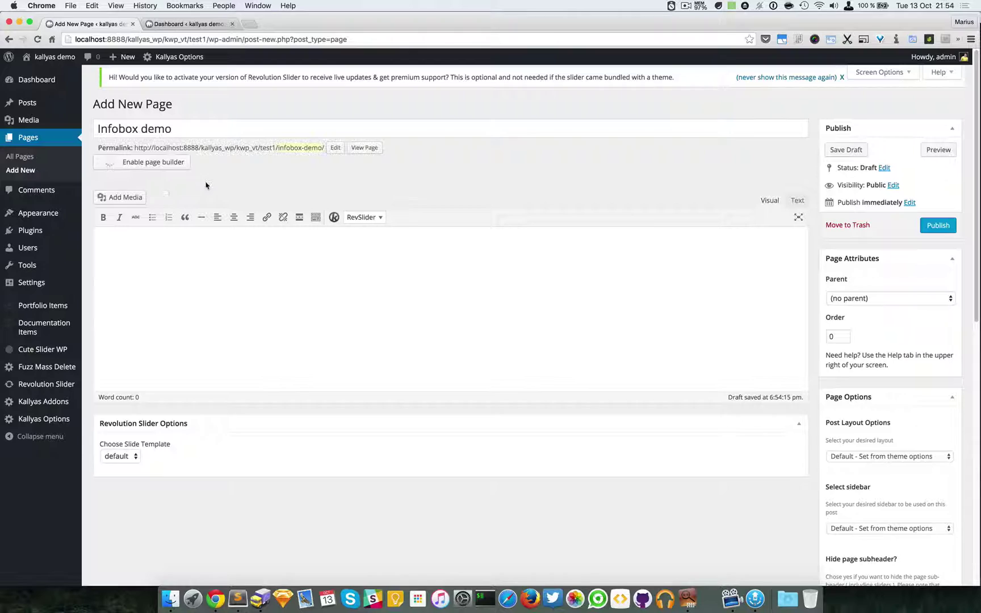
{"action": "left_click", "coordinate": [926, 227]}
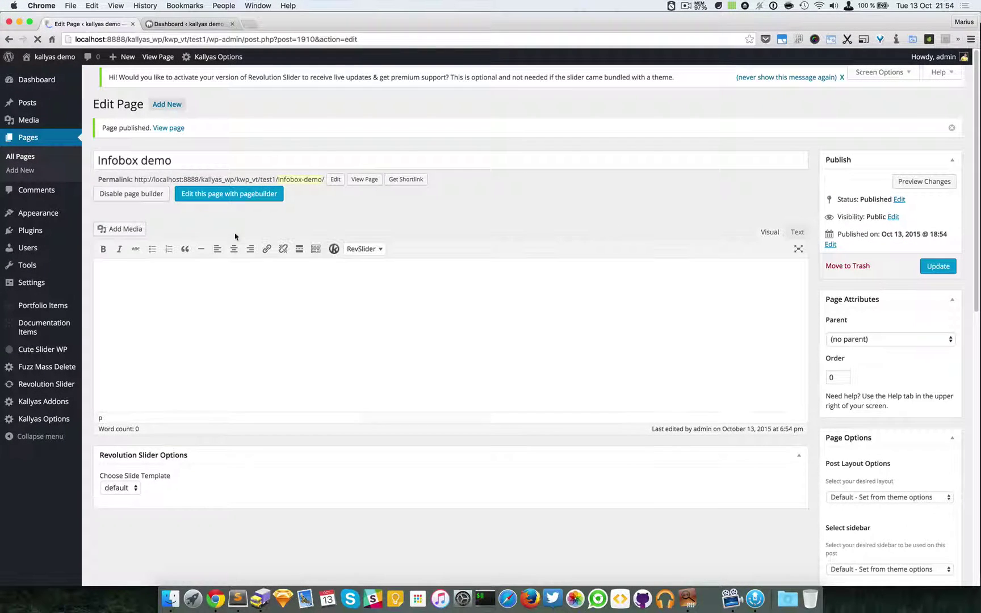
Step: Open the page in the page builder and add a Custom Sub-header
{"action": "left_click", "coordinate": [256, 194]}
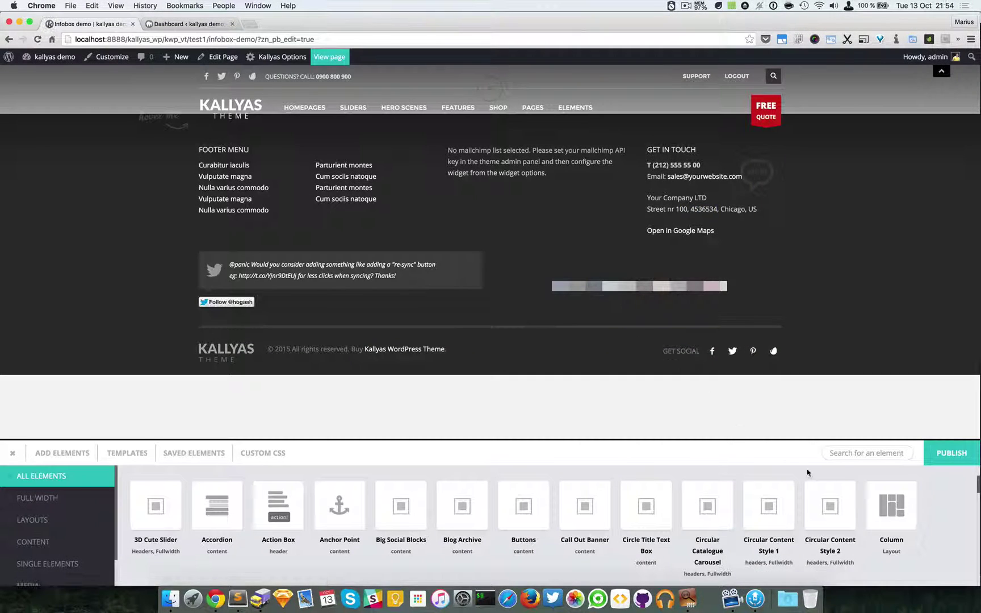
{"action": "left_click", "coordinate": [844, 453]}
{"action": "type", "text": "custom"}
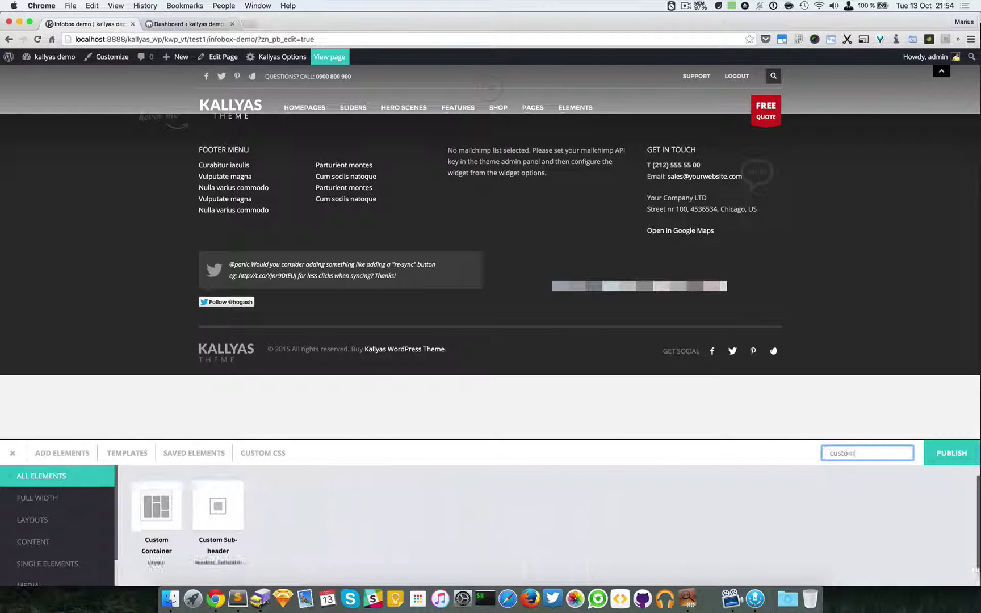
{"action": "left_click_drag", "start_coordinate": [218, 508], "coordinate": [486, 96]}
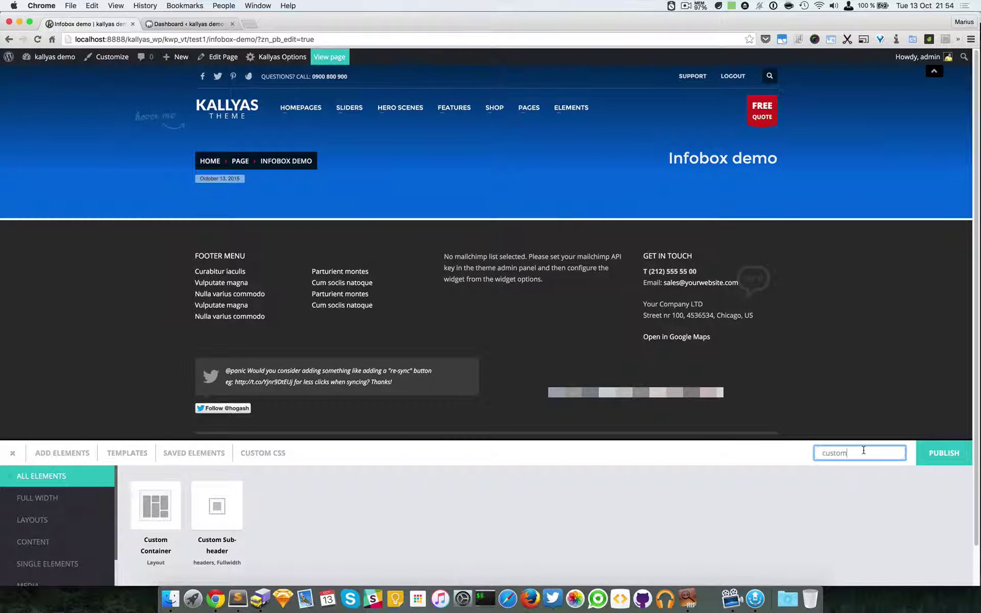
Step: Add a Section below the header and drop an Info Box into it
{"action": "double_click", "coordinate": [863, 450]}
{"action": "type", "text": "section"}
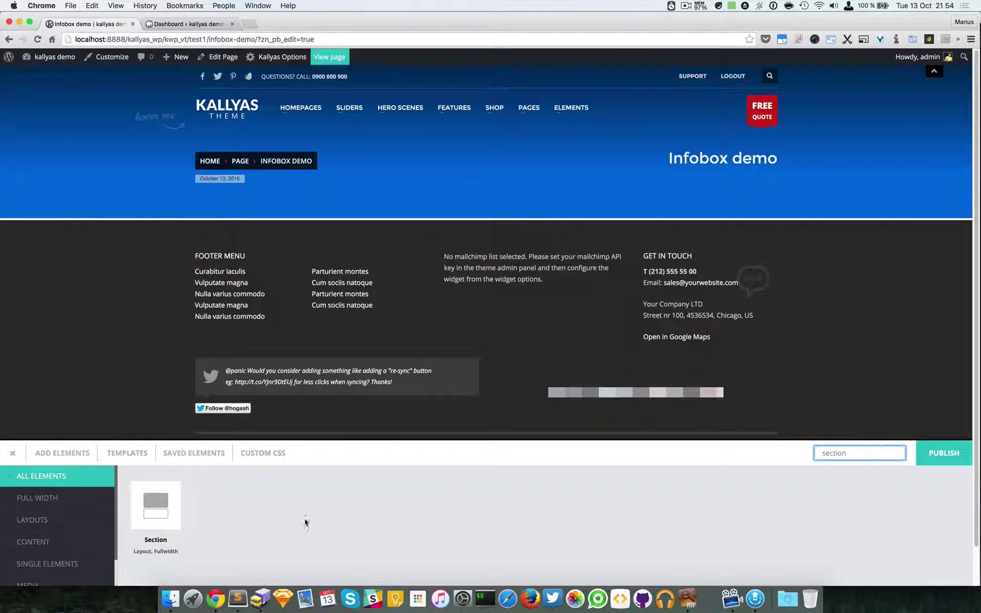
{"action": "left_click_drag", "start_coordinate": [165, 501], "coordinate": [659, 215]}
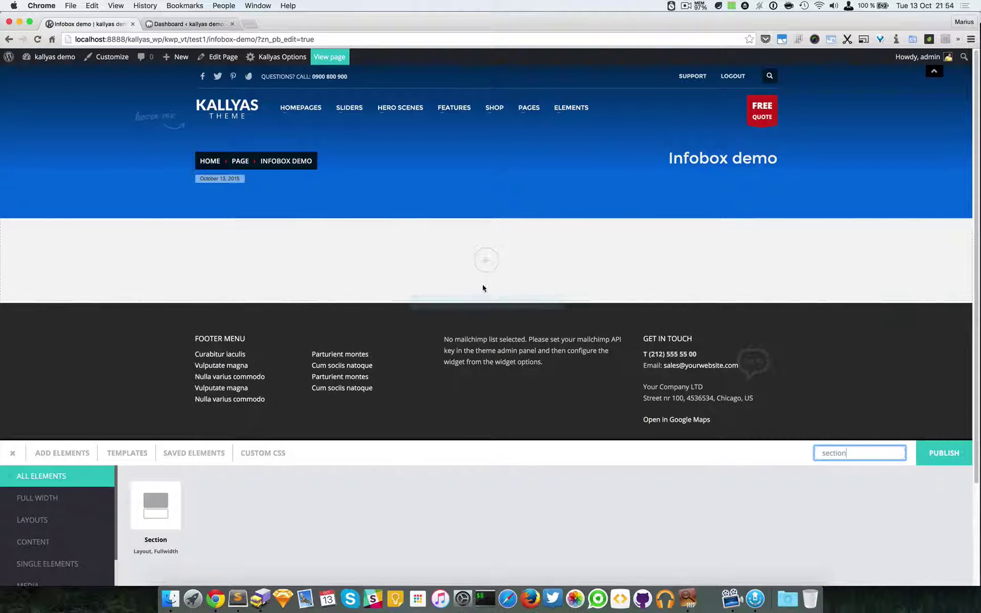
{"action": "double_click", "coordinate": [871, 452]}
{"action": "type", "text": "info"}
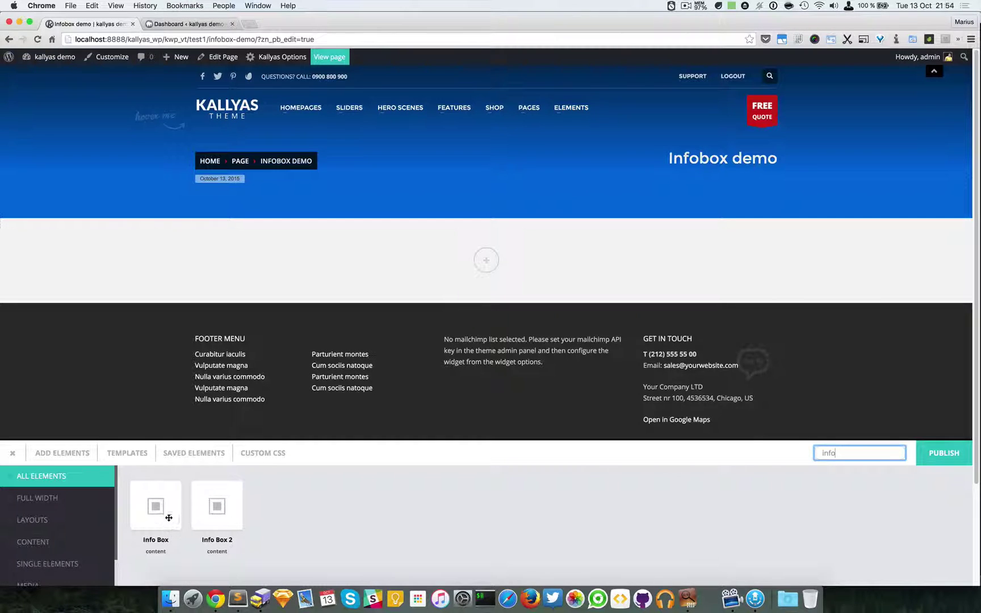
{"action": "left_click_drag", "start_coordinate": [166, 513], "coordinate": [492, 253]}
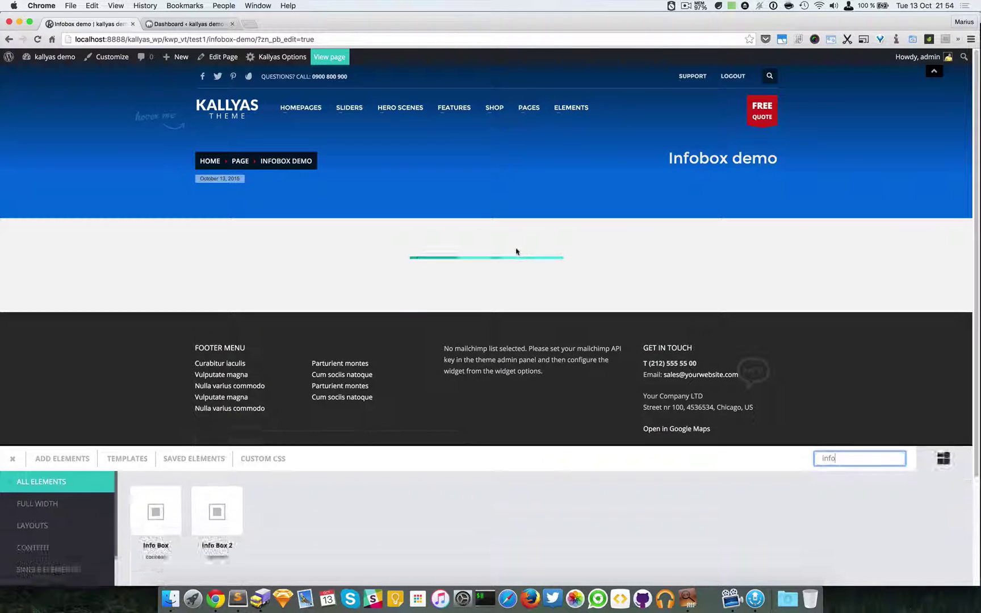
Step: Give the Info Box the title 'Just a title here' and subtitle 'Just a subtitle here'
{"action": "left_click", "coordinate": [516, 245]}
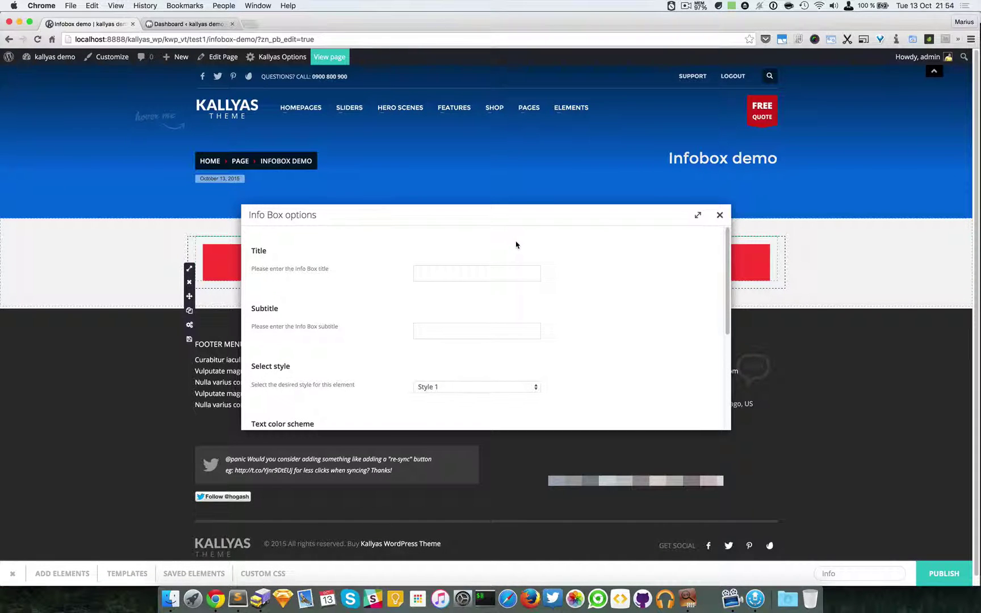
{"action": "left_click", "coordinate": [451, 276]}
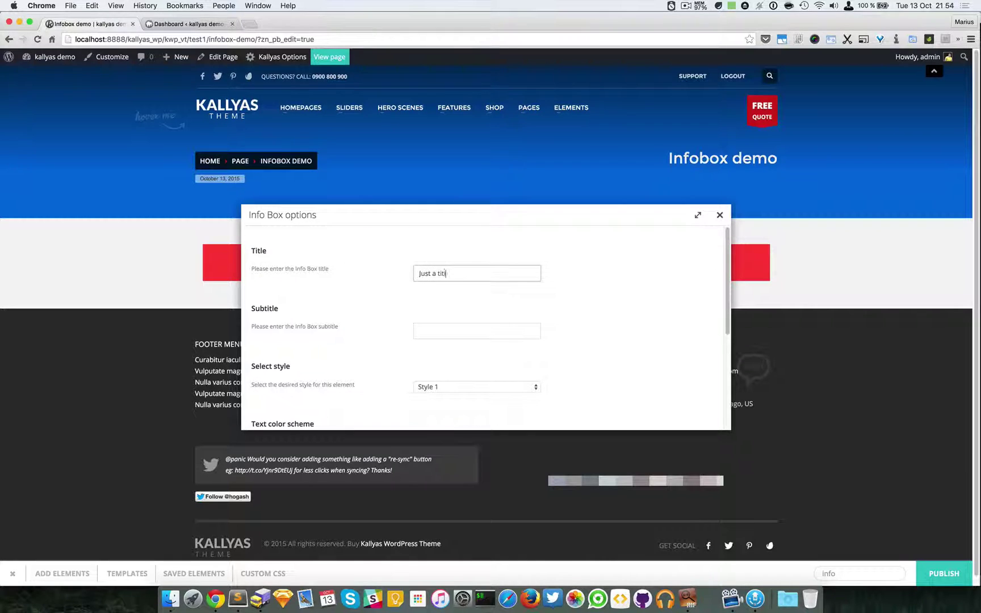
{"action": "type", "text": "Just a title here"}
{"action": "key", "text": "Tab"}
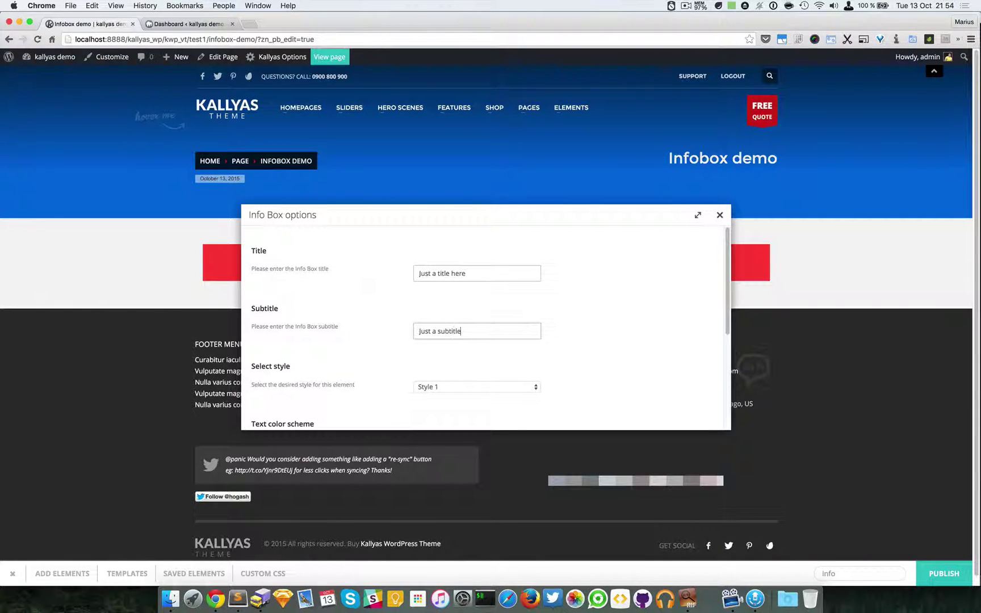
{"action": "scroll", "coordinate": [462, 322], "scroll_direction": "down", "scroll_amount": 3}
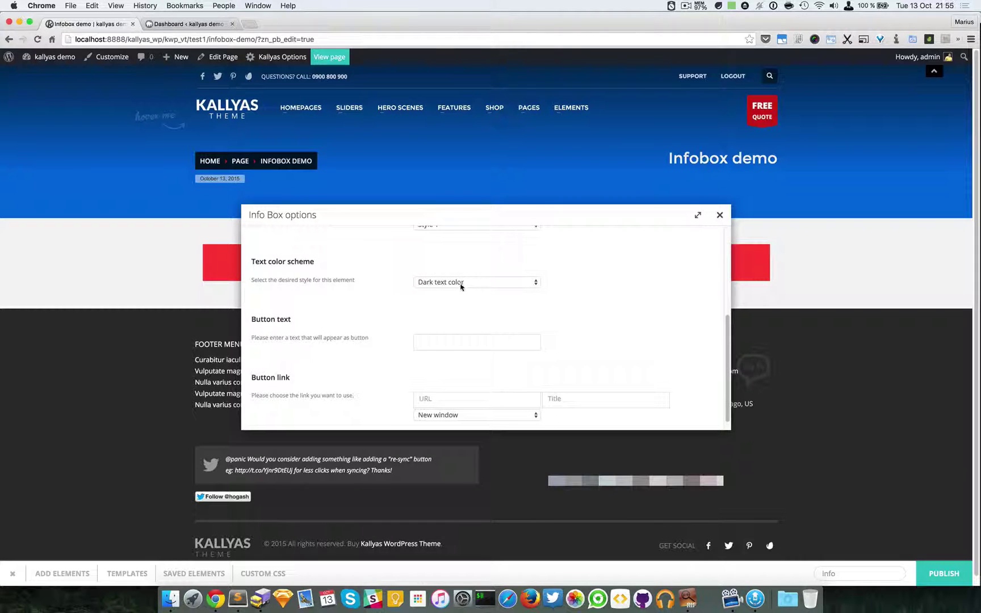
{"action": "scroll", "coordinate": [461, 280], "scroll_direction": "up", "scroll_amount": 2}
Step: Keep Style 1 and Dark text, add button 'Button 1' linking to #, and apply
{"action": "left_click", "coordinate": [460, 291]}
{"action": "left_click", "coordinate": [628, 291]}
{"action": "scroll", "coordinate": [573, 307], "scroll_direction": "down", "scroll_amount": 1}
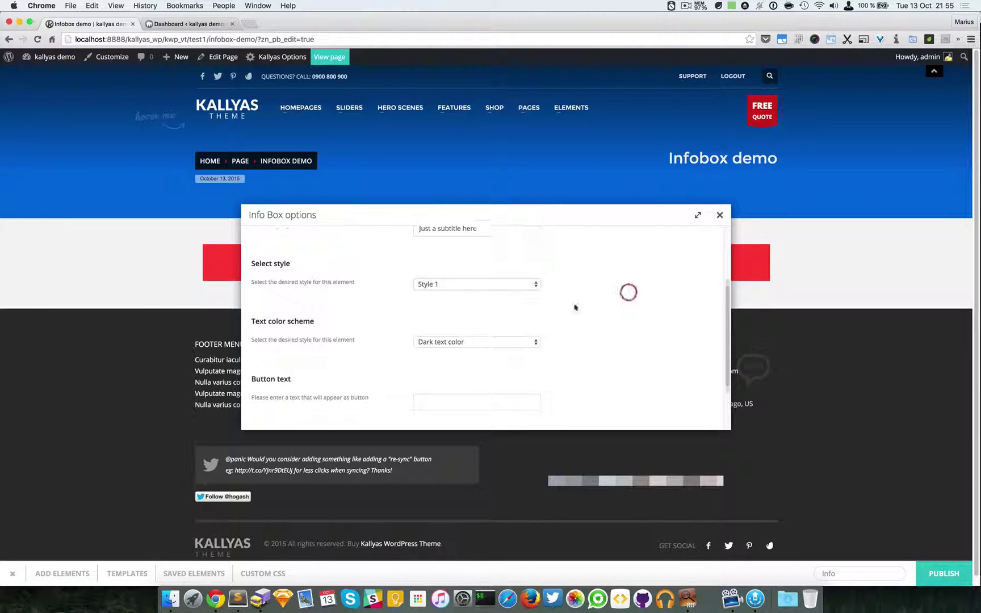
{"action": "left_click", "coordinate": [472, 323]}
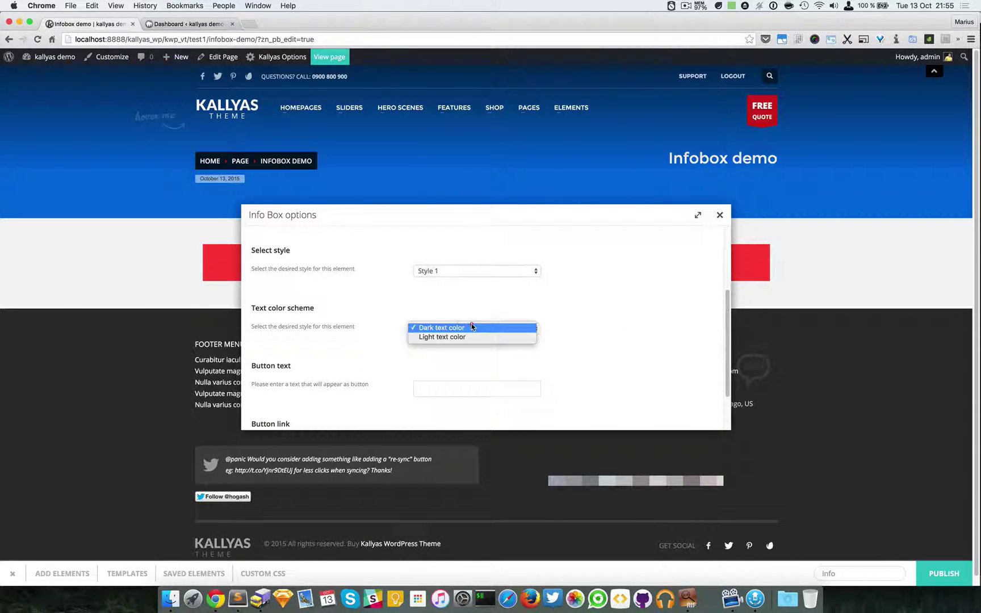
{"action": "left_click", "coordinate": [573, 324]}
{"action": "scroll", "coordinate": [573, 324], "scroll_direction": "down", "scroll_amount": 1}
{"action": "left_click", "coordinate": [471, 369]}
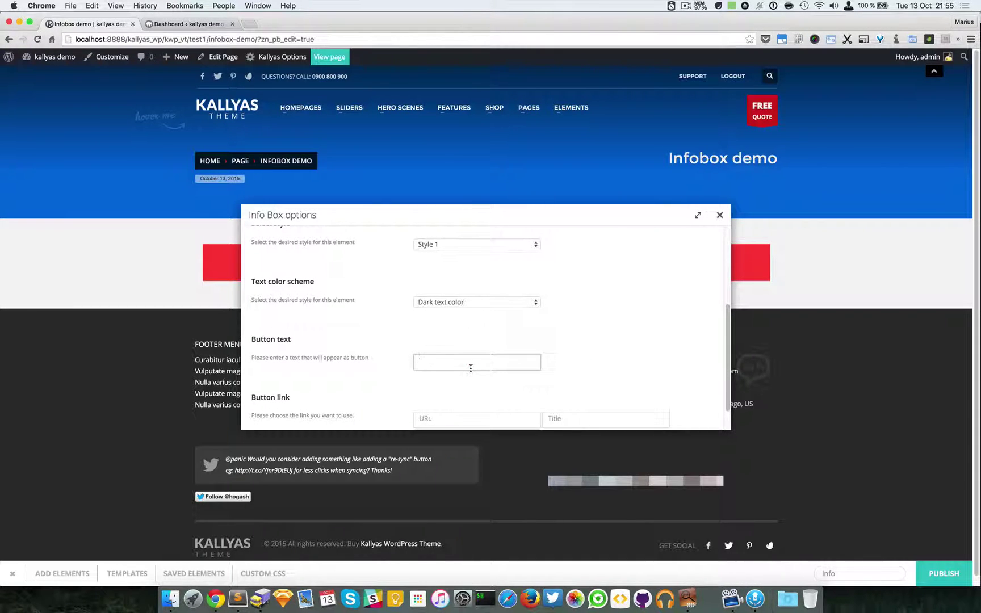
{"action": "scroll", "coordinate": [408, 357], "scroll_direction": "down", "scroll_amount": 1}
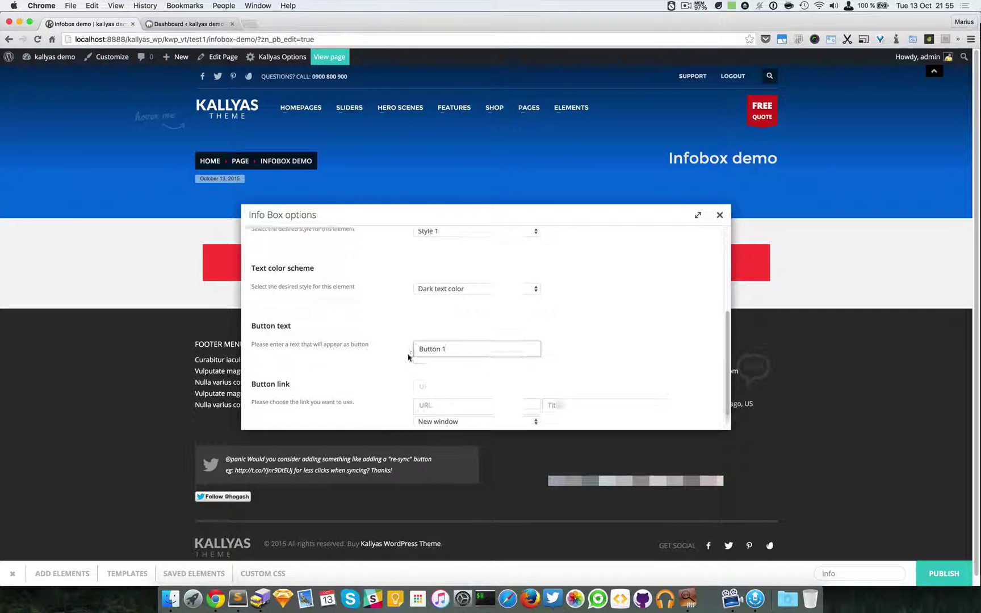
{"action": "left_click", "coordinate": [457, 384]}
{"action": "type", "text": "#"}
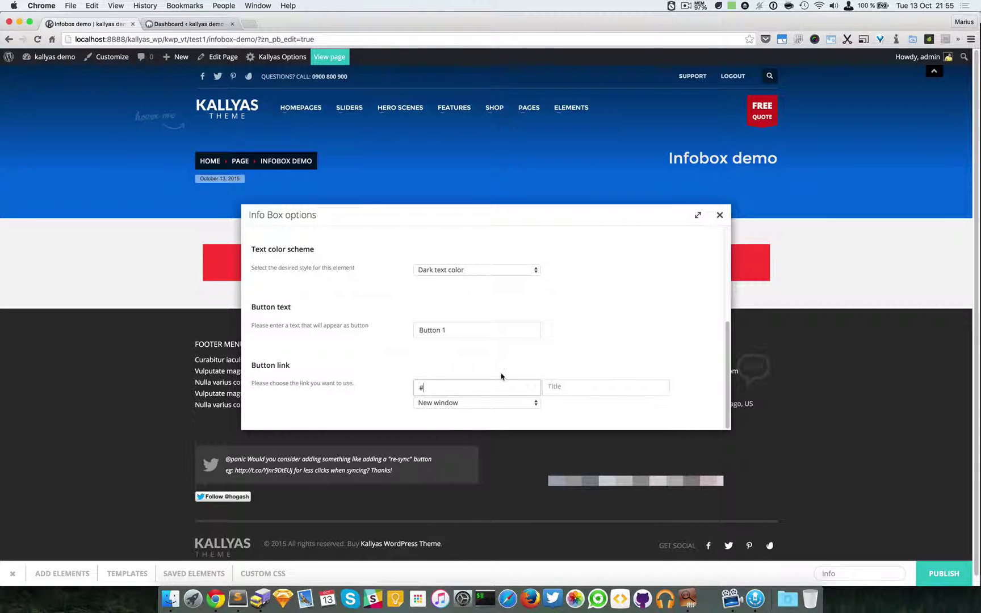
{"action": "left_click", "coordinate": [719, 215]}
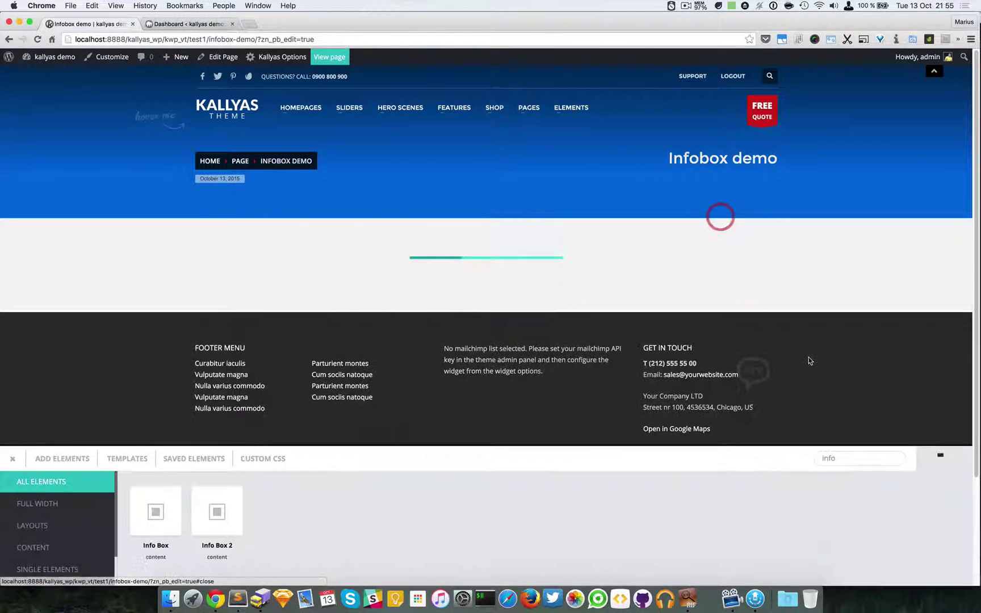
Step: Clear the element search, enlarge the panel, and scroll through all available elements
{"action": "mouse_move", "coordinate": [573, 289]}
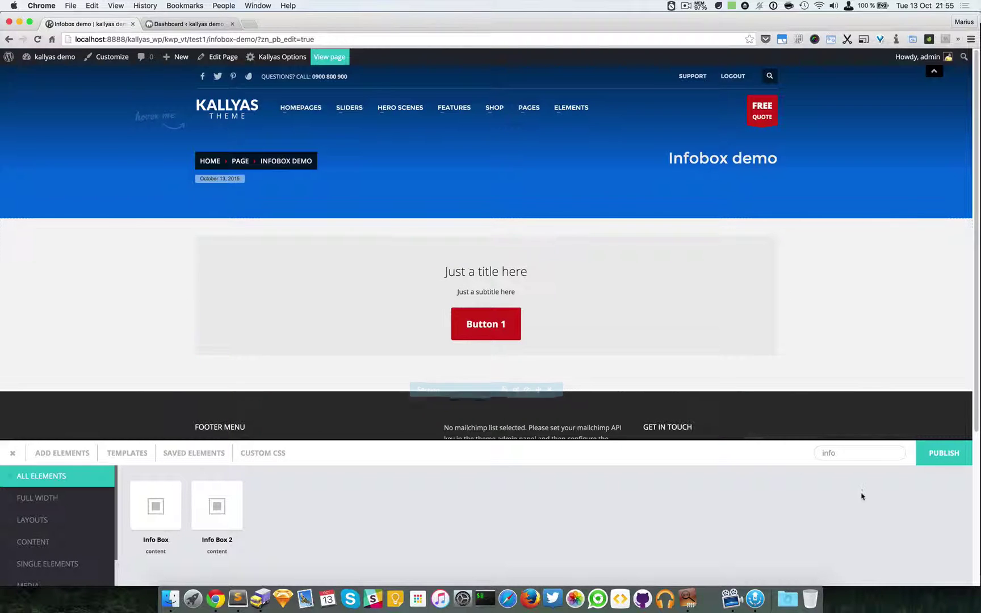
{"action": "double_click", "coordinate": [870, 454]}
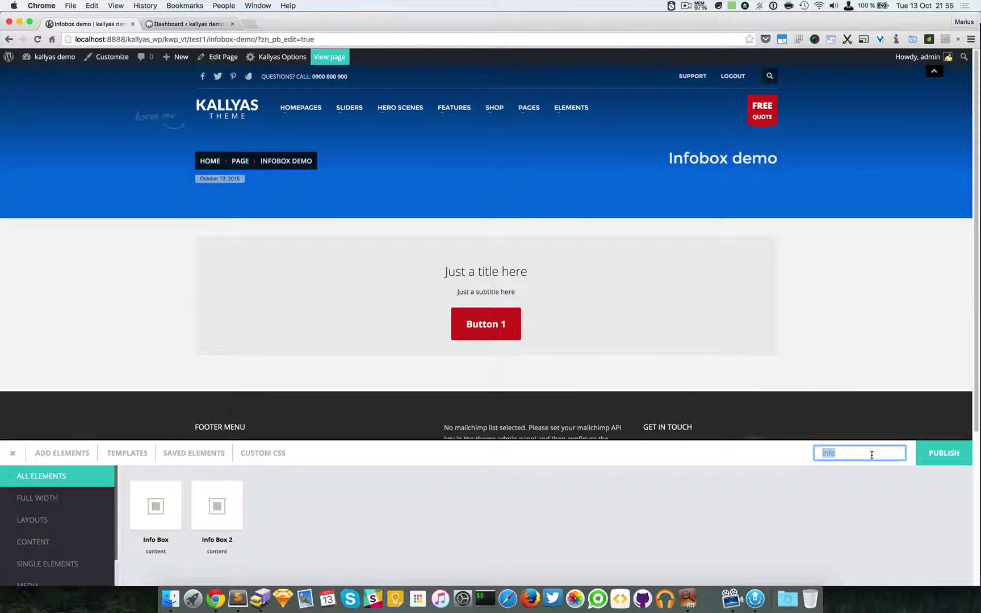
{"action": "key", "text": "BackSpace"}
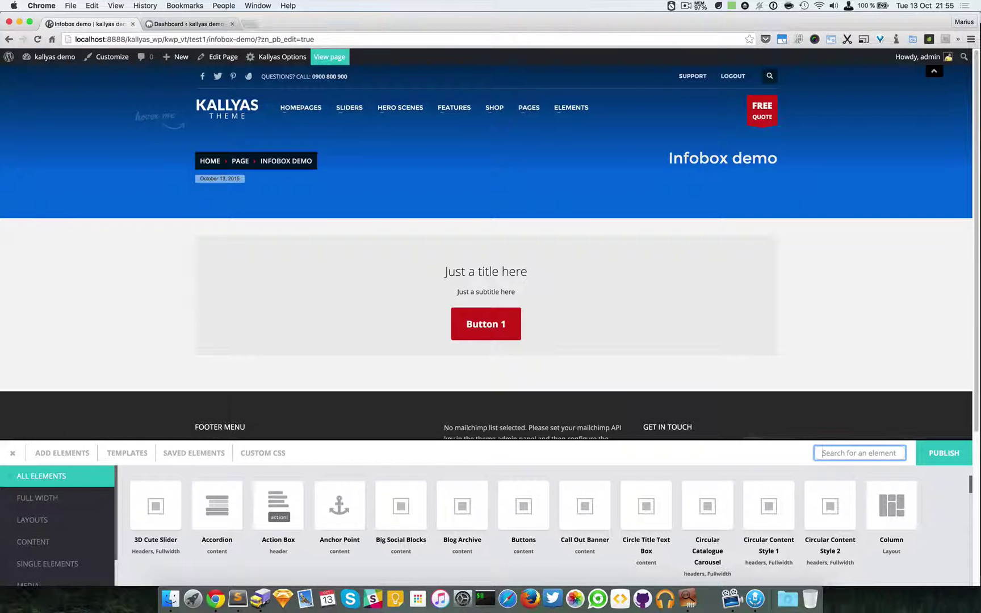
{"action": "scroll", "coordinate": [696, 517], "scroll_direction": "down", "scroll_amount": 4}
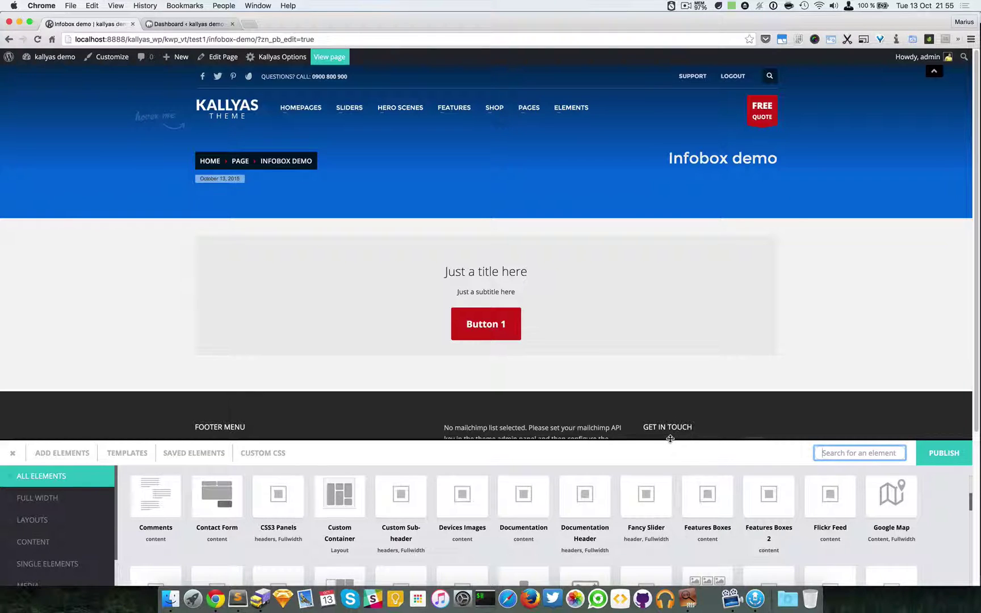
{"action": "left_click_drag", "start_coordinate": [670, 438], "coordinate": [667, 394]}
{"action": "scroll", "coordinate": [680, 474], "scroll_direction": "down", "scroll_amount": 1}
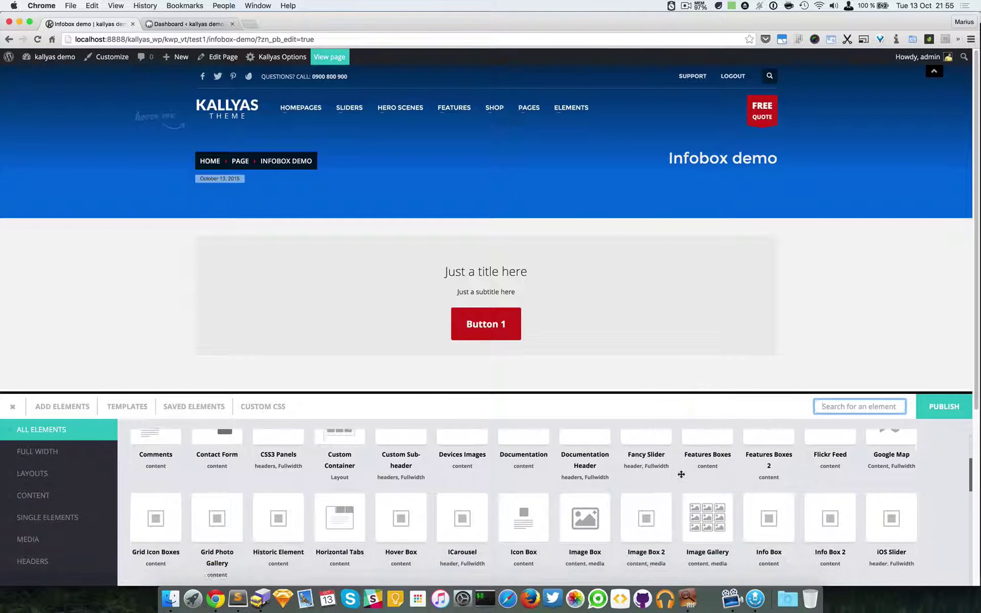
{"action": "scroll", "coordinate": [681, 474], "scroll_direction": "down", "scroll_amount": 2}
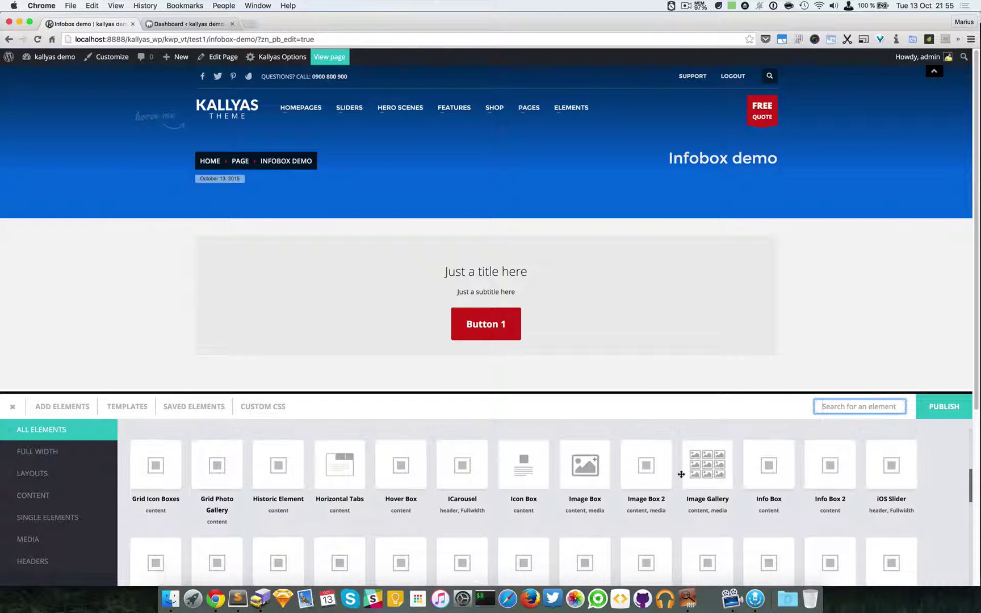
{"action": "scroll", "coordinate": [680, 474], "scroll_direction": "down", "scroll_amount": 2}
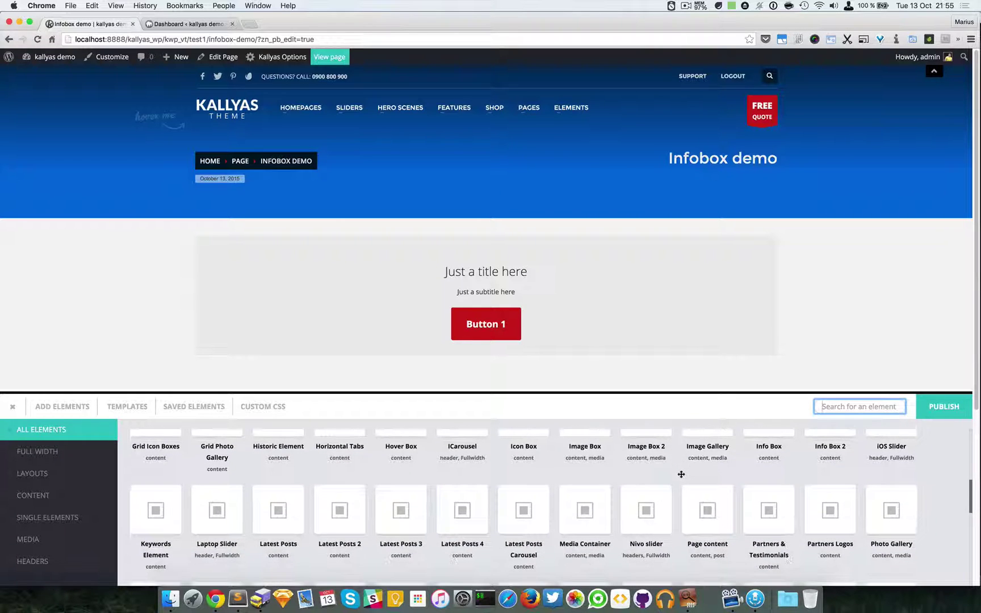
{"action": "left_click", "coordinate": [823, 407]}
{"action": "scroll", "coordinate": [771, 304], "scroll_direction": "down", "scroll_amount": 3}
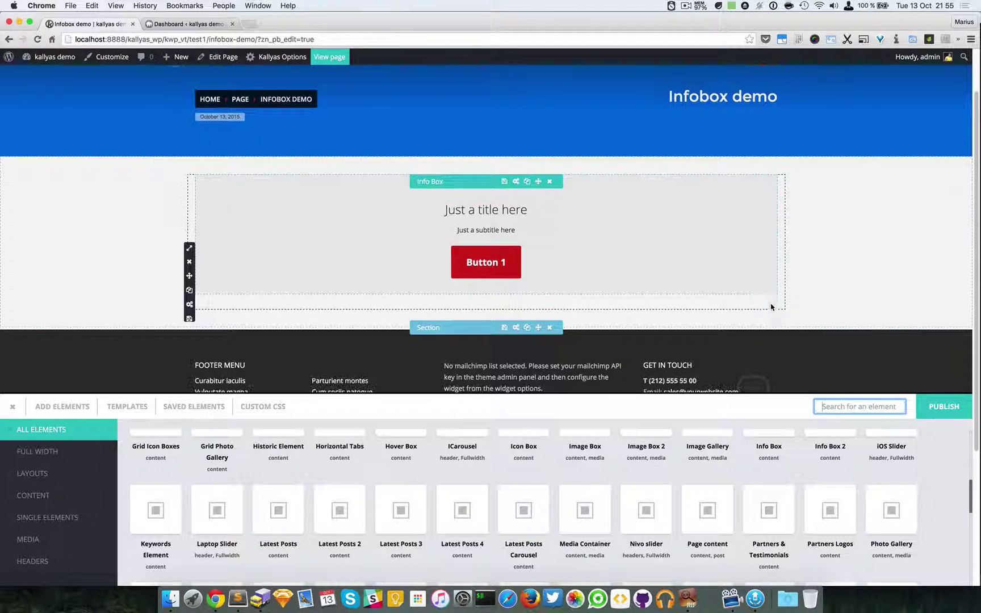
Step: Delete the duplicate Info Box and confirm the removal
{"action": "left_click", "coordinate": [189, 289]}
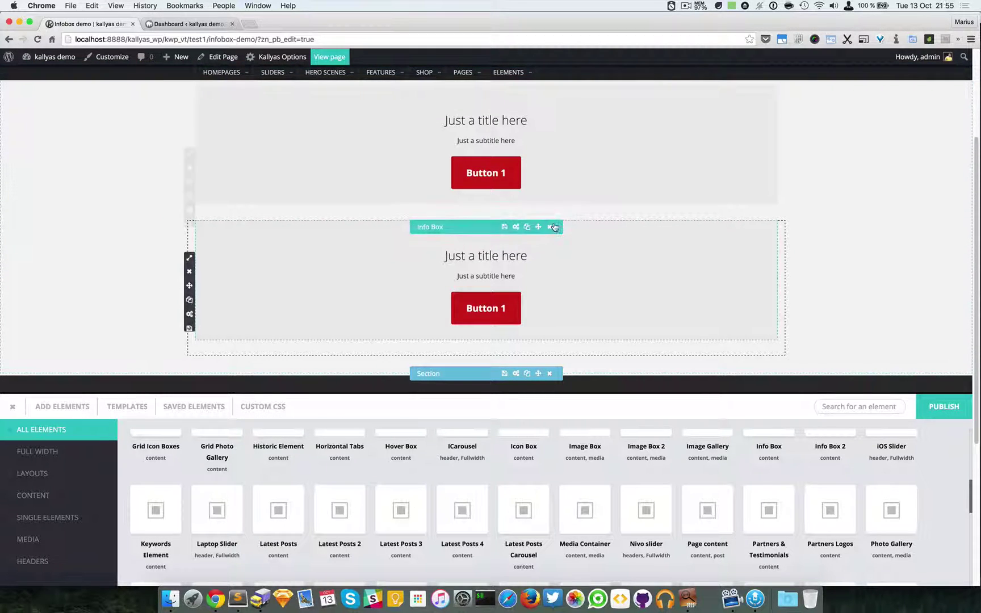
{"action": "left_click", "coordinate": [550, 228]}
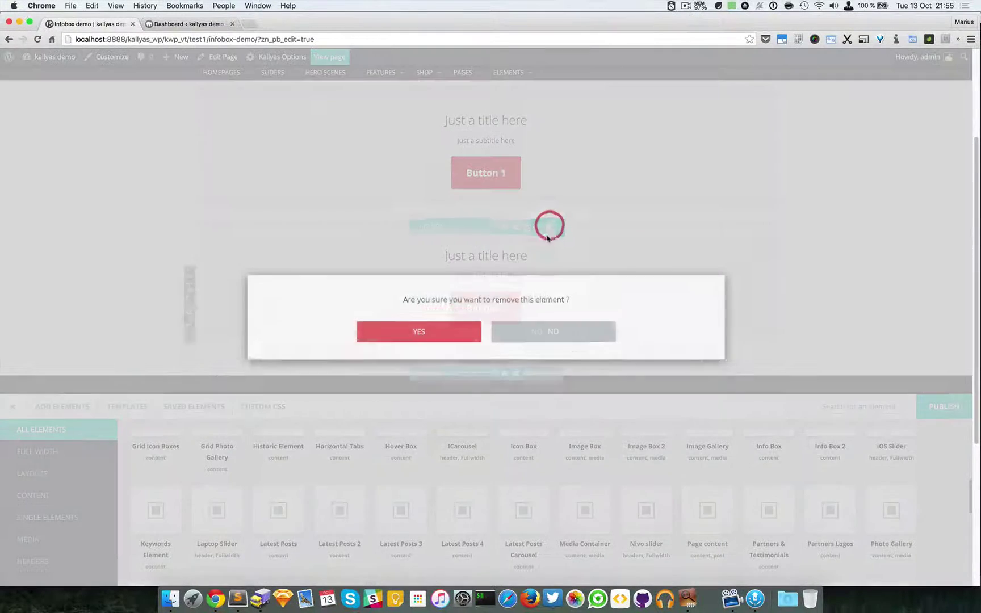
{"action": "left_click", "coordinate": [471, 328]}
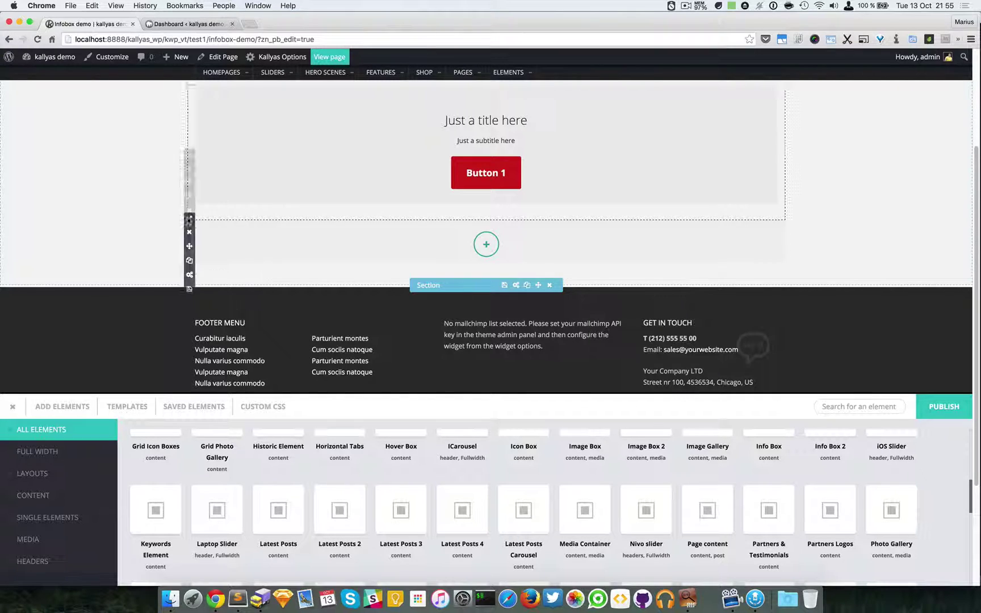
Step: Add a Custom Container to the section with a light grey #eeeeee background
{"action": "mouse_move", "coordinate": [187, 219]}
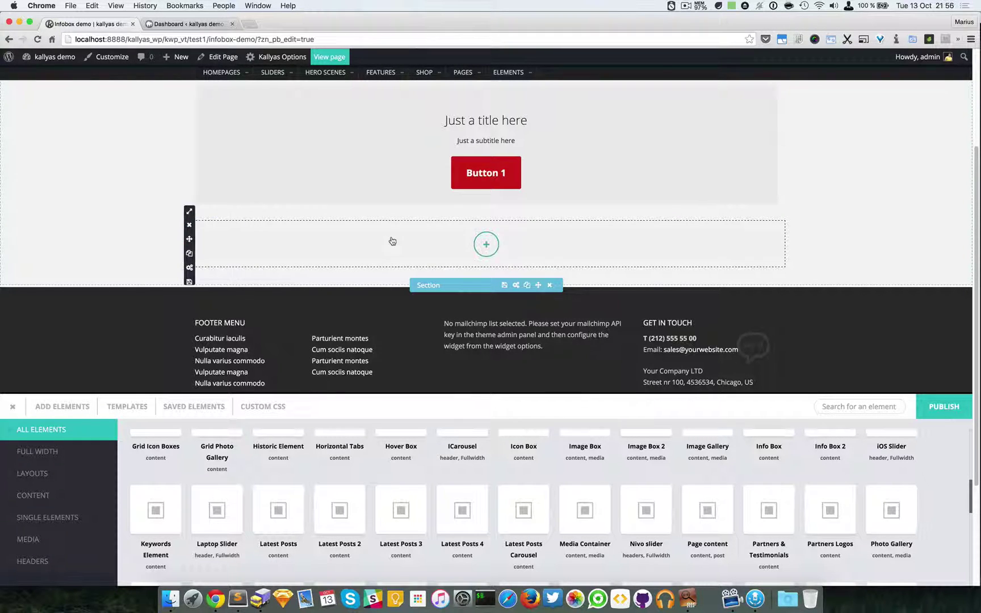
{"action": "left_click", "coordinate": [499, 242]}
{"action": "left_click", "coordinate": [845, 407]}
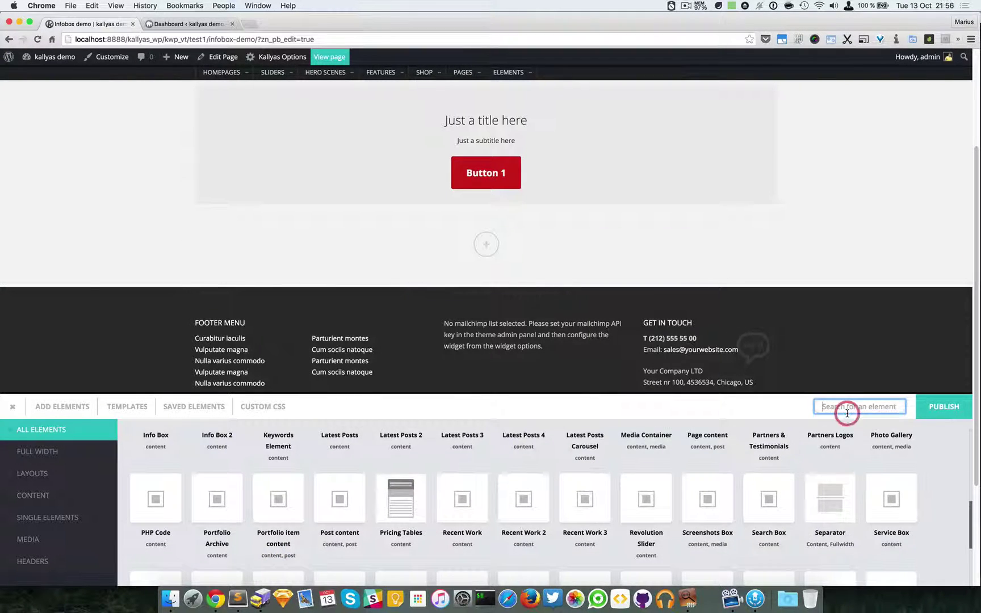
{"action": "type", "text": "custom"}
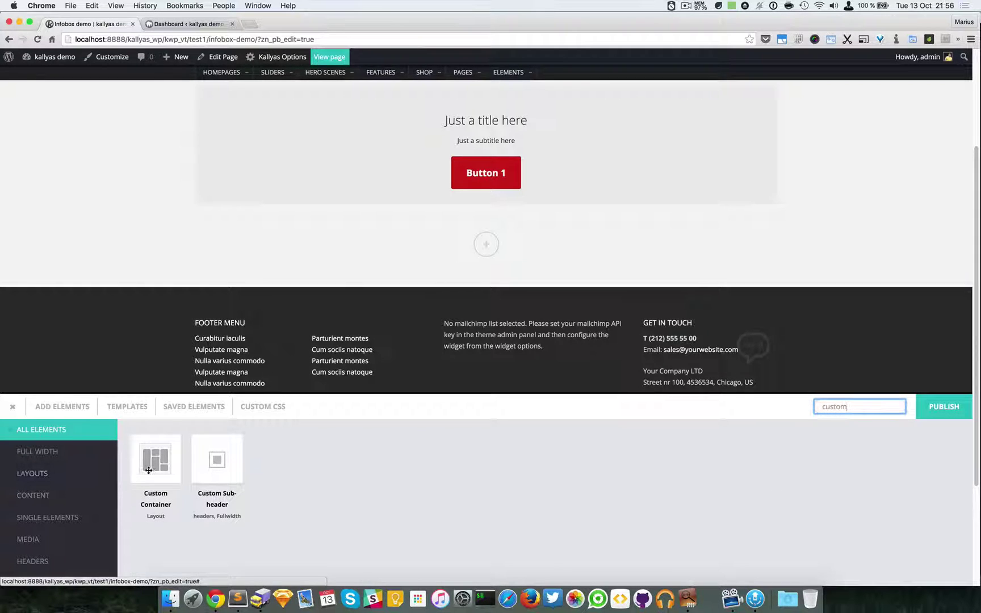
{"action": "left_click_drag", "start_coordinate": [152, 462], "coordinate": [422, 255]}
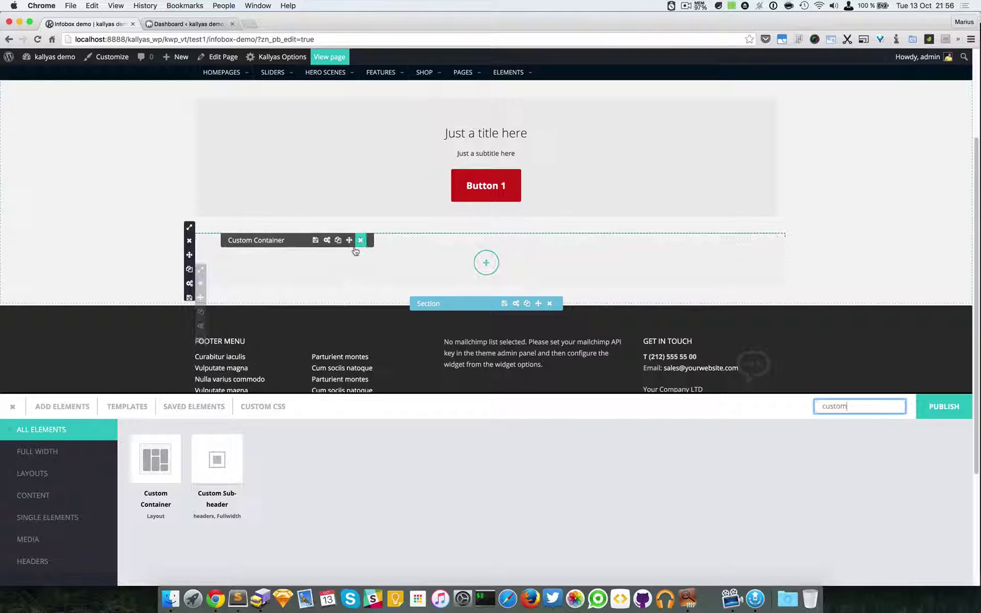
{"action": "left_click", "coordinate": [327, 240]}
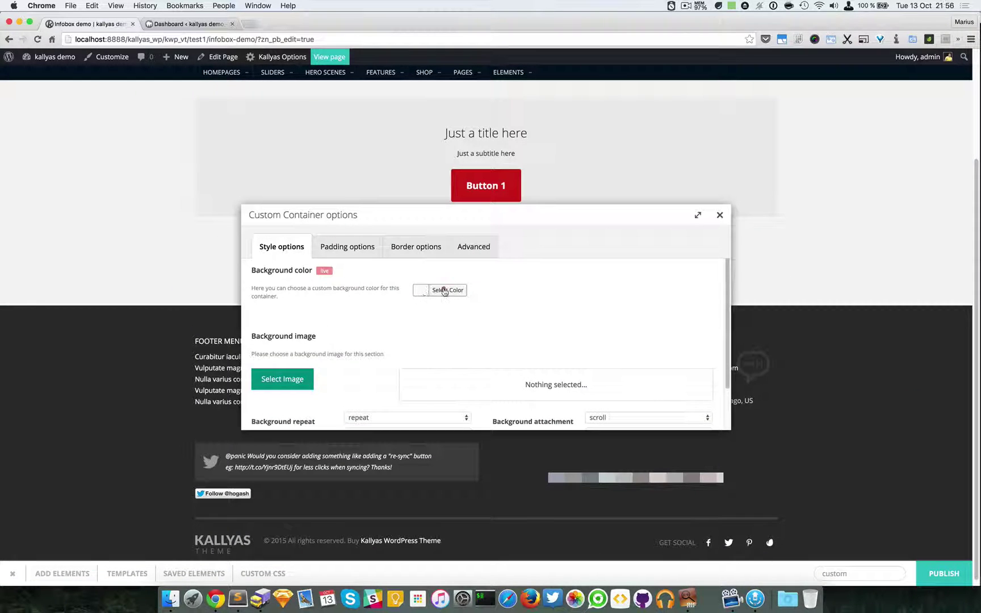
{"action": "left_click", "coordinate": [446, 290]}
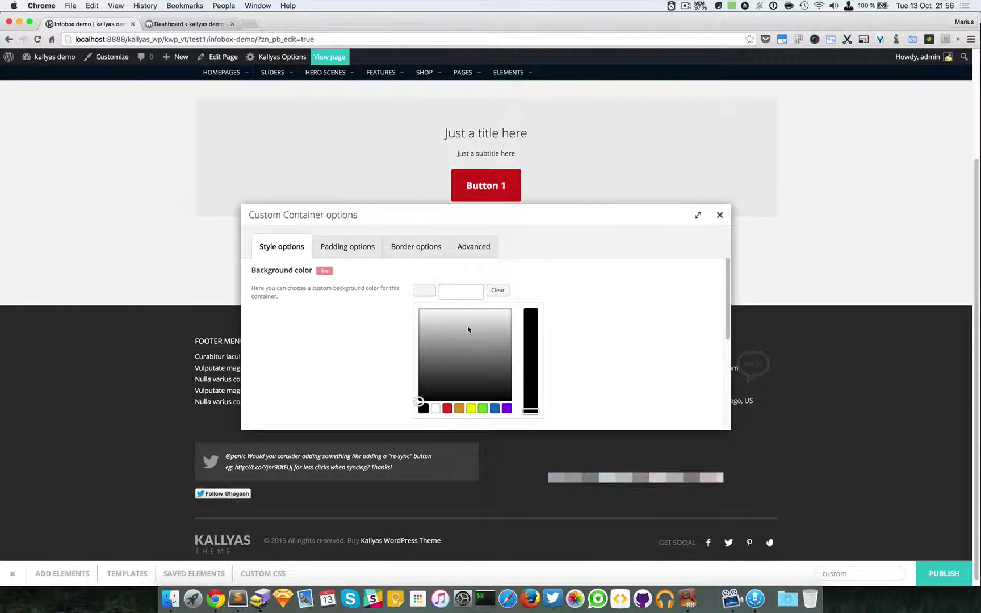
{"action": "left_click", "coordinate": [481, 327]}
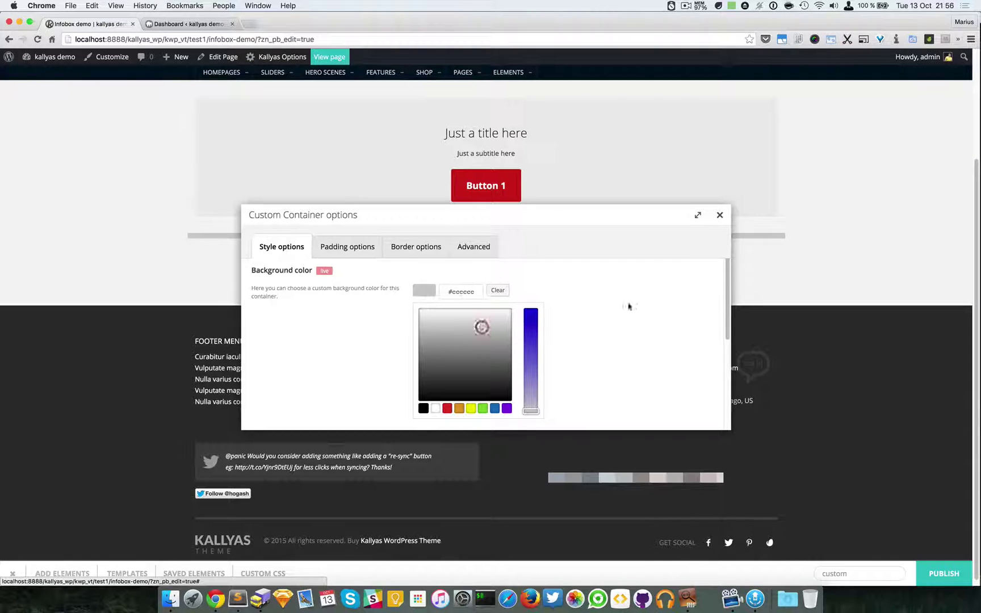
Step: Search 'title' and place a Title Element inside the grey Custom Container
{"action": "left_click", "coordinate": [719, 214]}
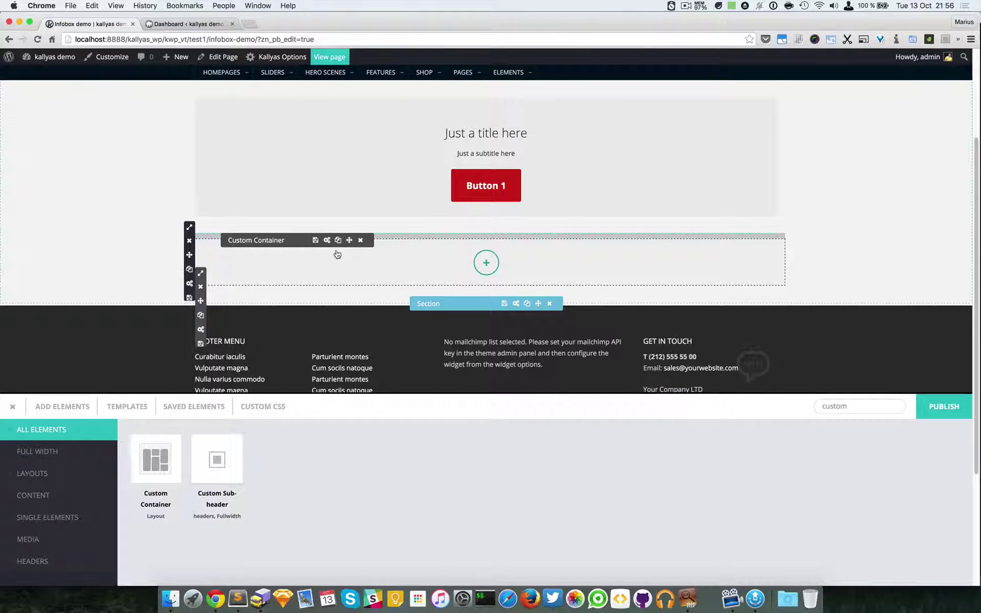
{"action": "left_click", "coordinate": [438, 254]}
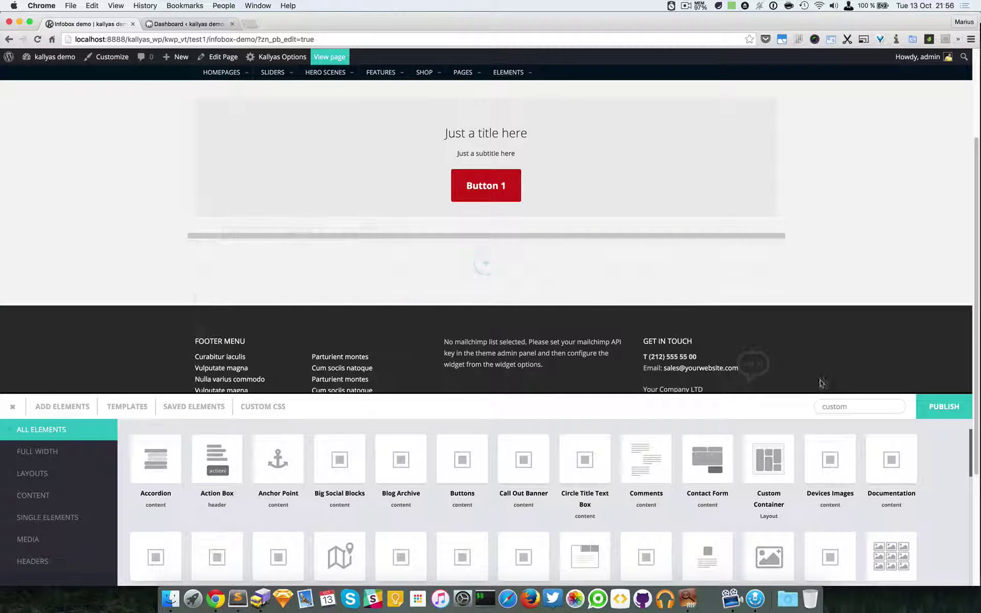
{"action": "left_click", "coordinate": [865, 404]}
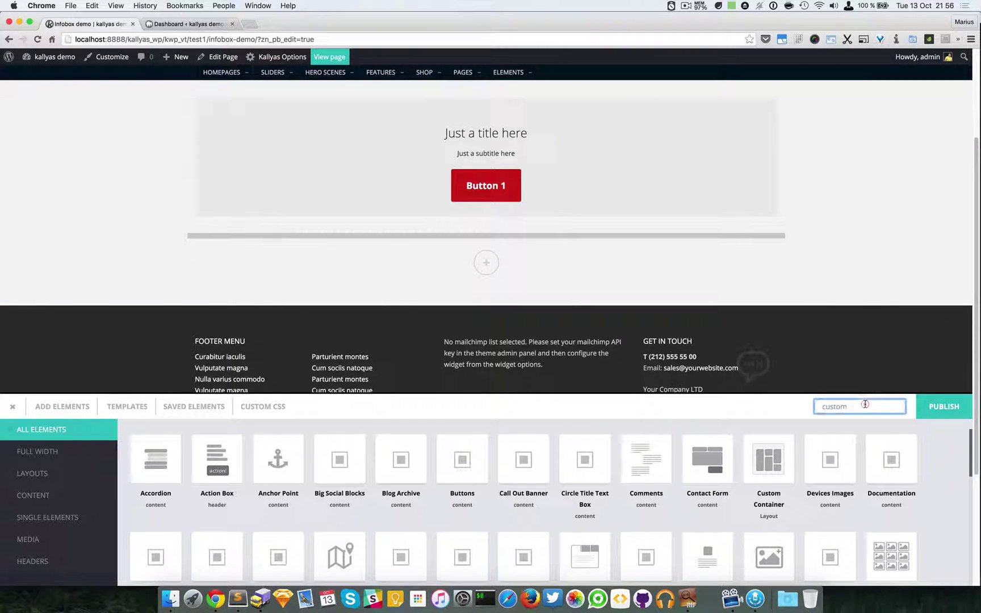
{"action": "double_click", "coordinate": [864, 404]}
{"action": "type", "text": "title"}
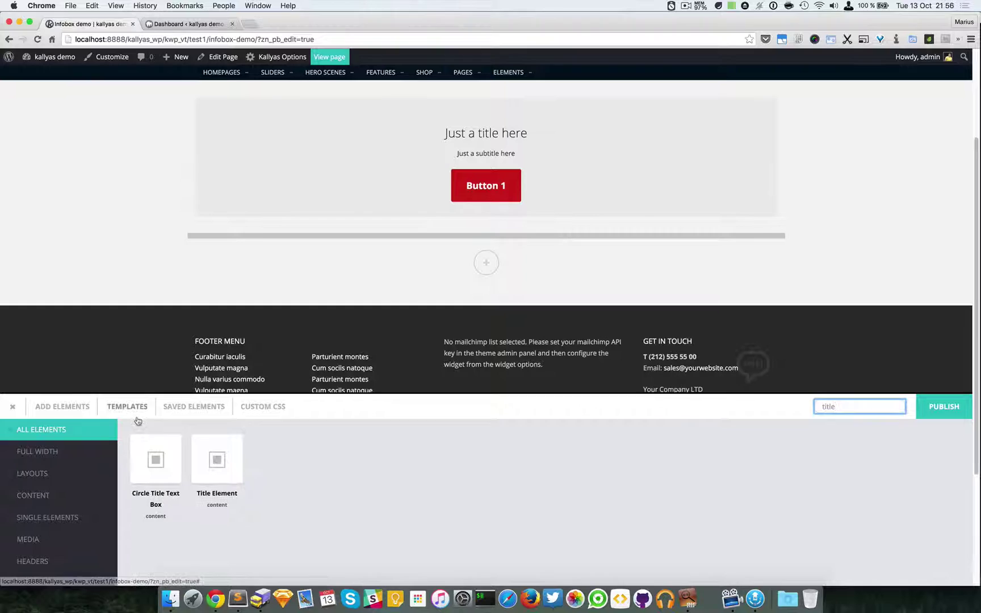
{"action": "left_click_drag", "start_coordinate": [218, 471], "coordinate": [455, 306]}
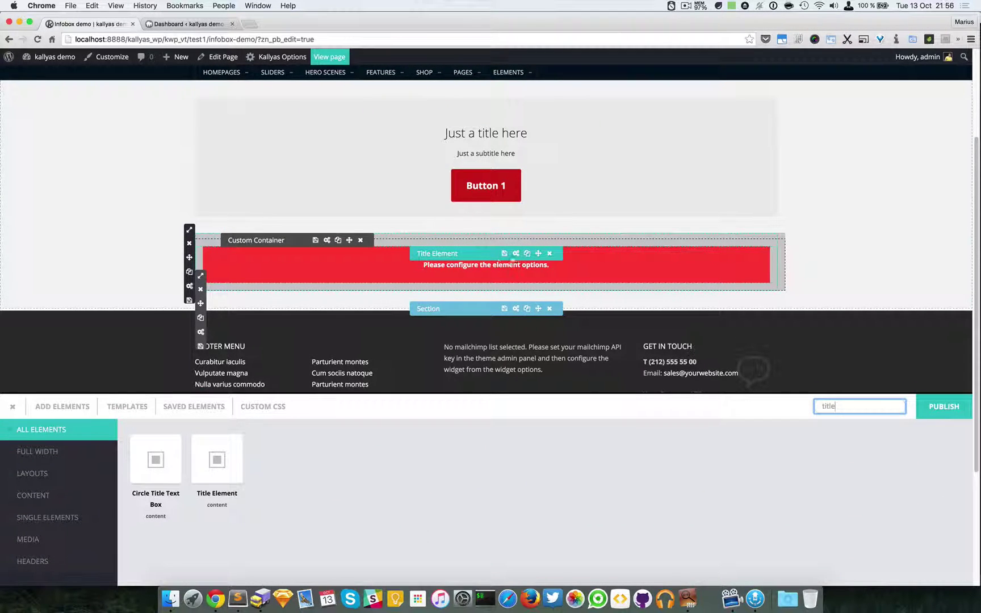
{"action": "left_click", "coordinate": [516, 253]}
Step: Set the Title Element's title to 'Just a title here'
{"action": "left_click", "coordinate": [459, 322]}
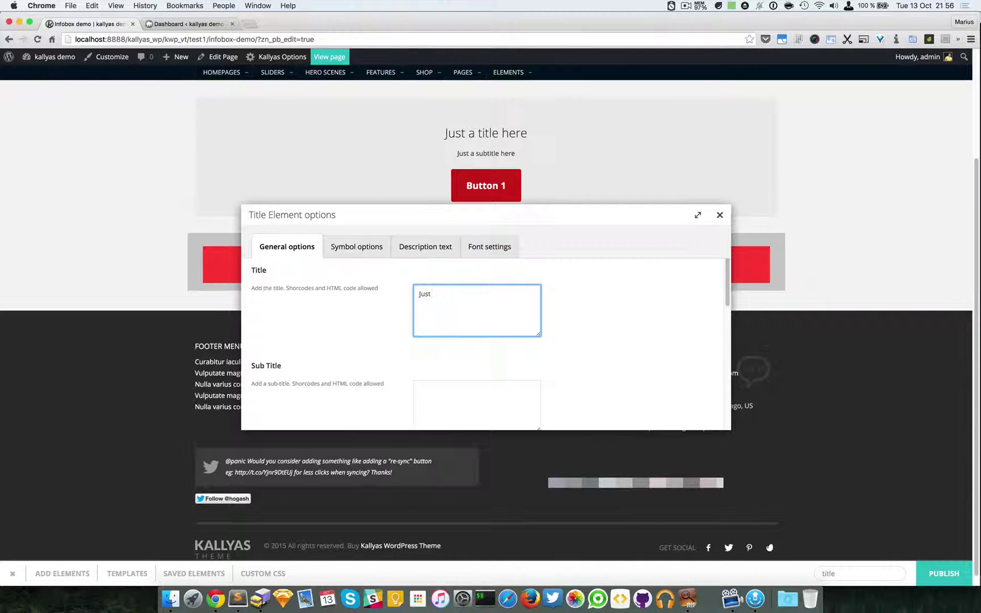
{"action": "type", "text": "Just a title here"}
{"action": "key", "text": "Tab"}
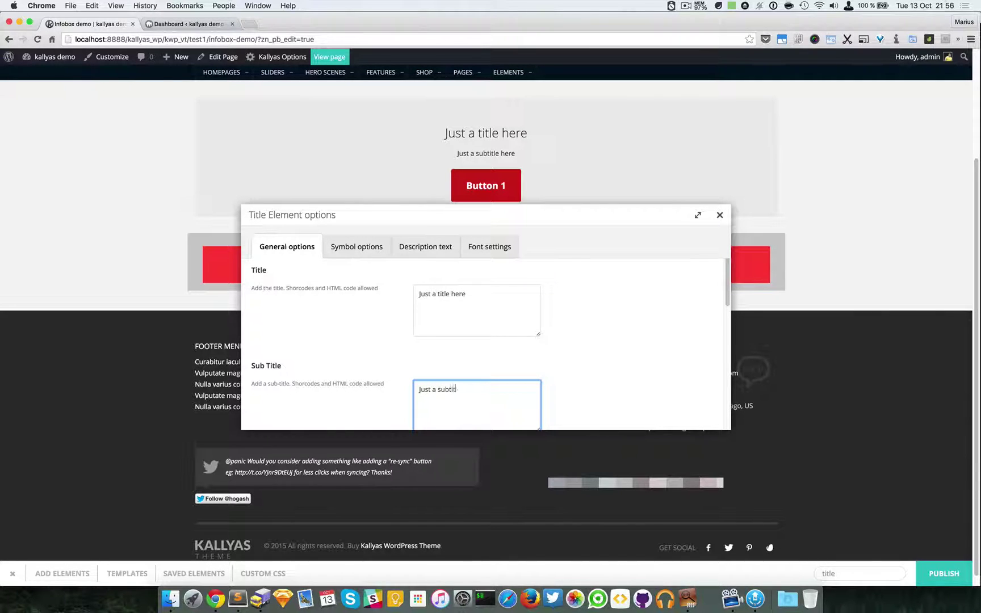
Step: Review the title's font settings and symbol options, then close the Title Element dialog
{"action": "left_click", "coordinate": [497, 247]}
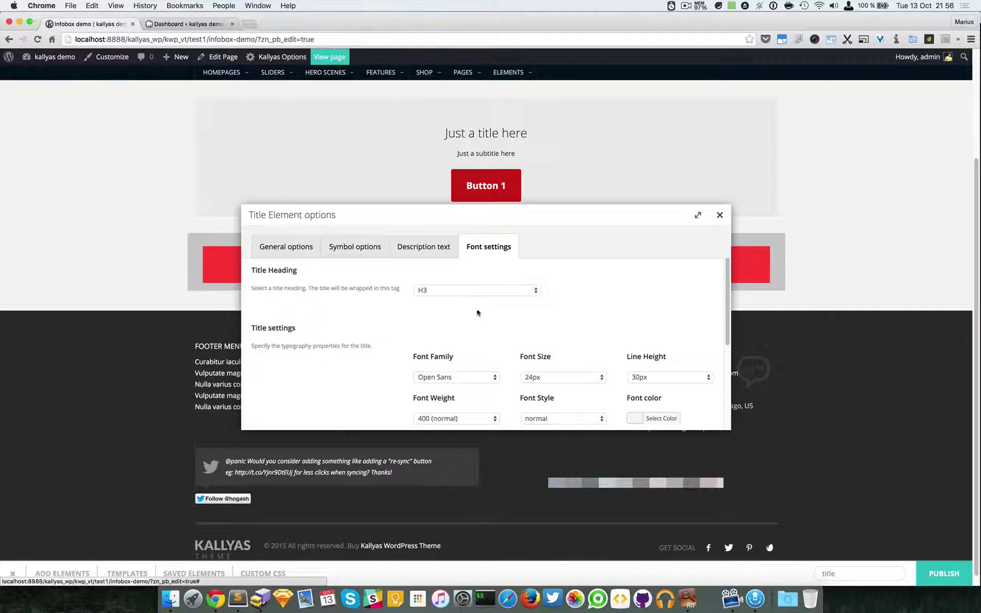
{"action": "scroll", "coordinate": [491, 317], "scroll_direction": "down", "scroll_amount": 1}
{"action": "scroll", "coordinate": [438, 349], "scroll_direction": "down", "scroll_amount": 6}
{"action": "scroll", "coordinate": [313, 313], "scroll_direction": "up", "scroll_amount": 4}
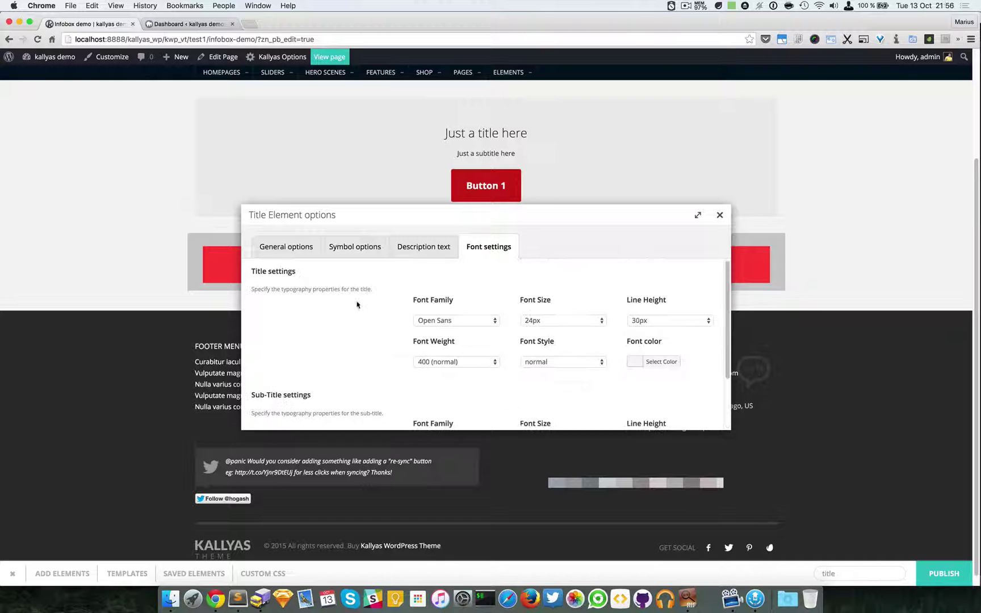
{"action": "scroll", "coordinate": [359, 304], "scroll_direction": "down", "scroll_amount": 1}
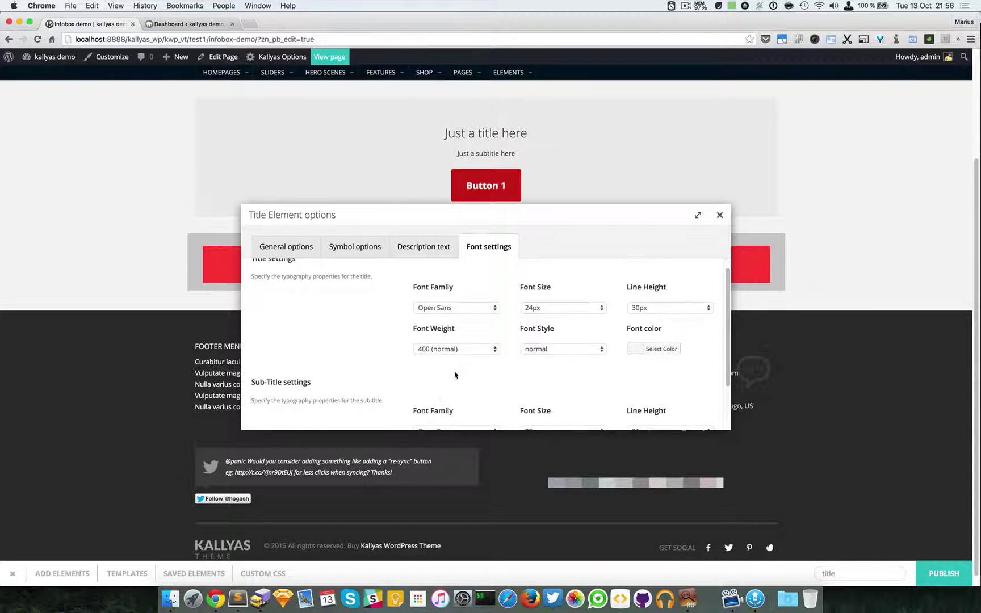
{"action": "scroll", "coordinate": [455, 374], "scroll_direction": "down", "scroll_amount": 1}
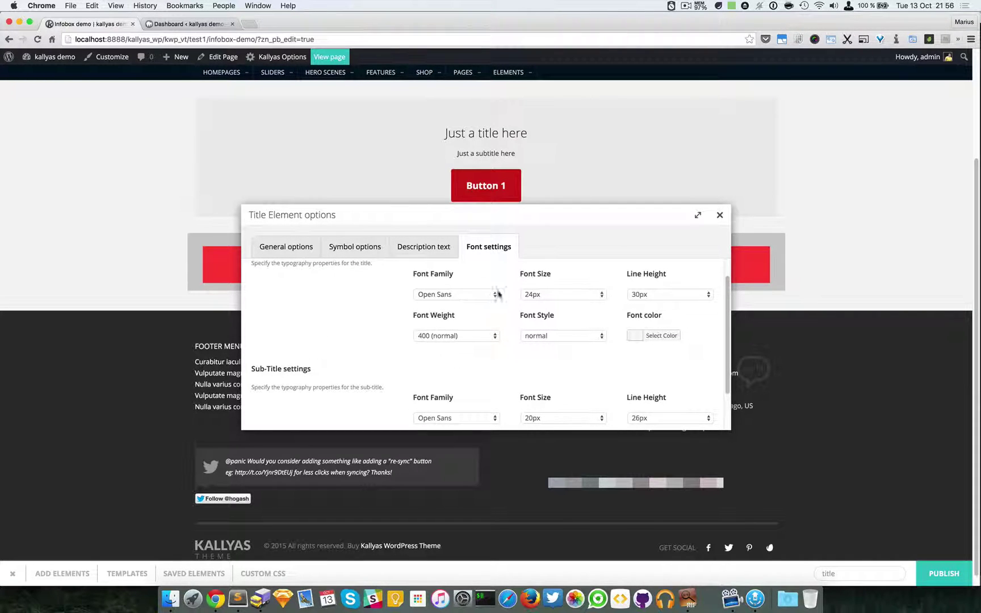
{"action": "scroll", "coordinate": [488, 424], "scroll_direction": "down", "scroll_amount": 1}
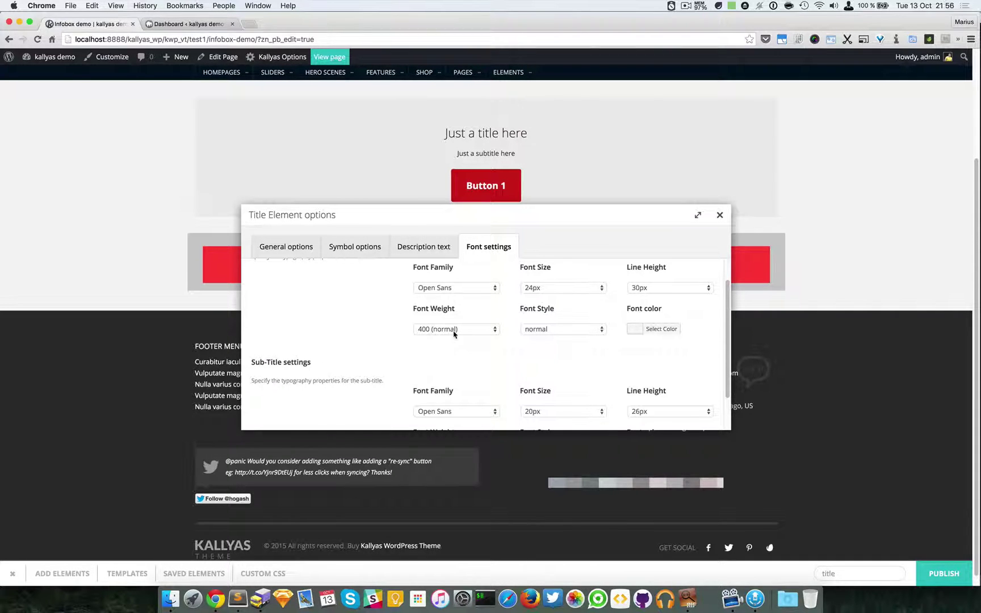
{"action": "scroll", "coordinate": [633, 343], "scroll_direction": "up", "scroll_amount": 3}
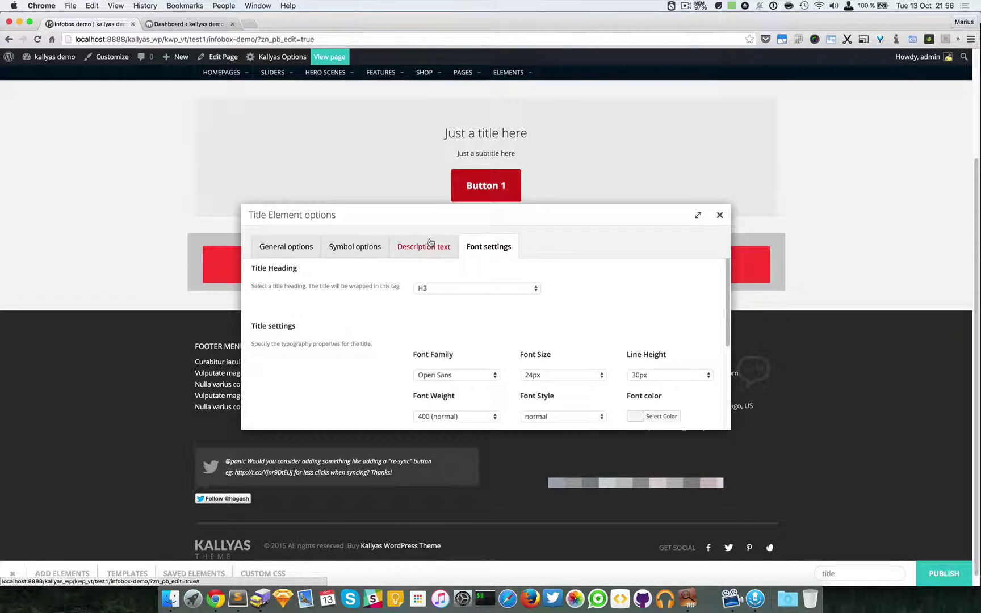
{"action": "left_click", "coordinate": [333, 245]}
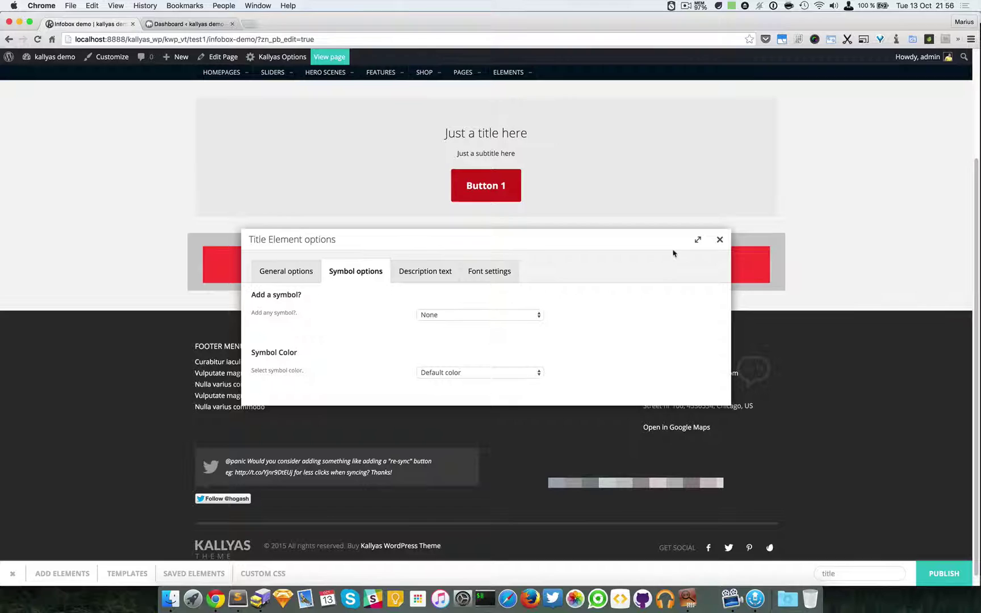
{"action": "left_click", "coordinate": [503, 274]}
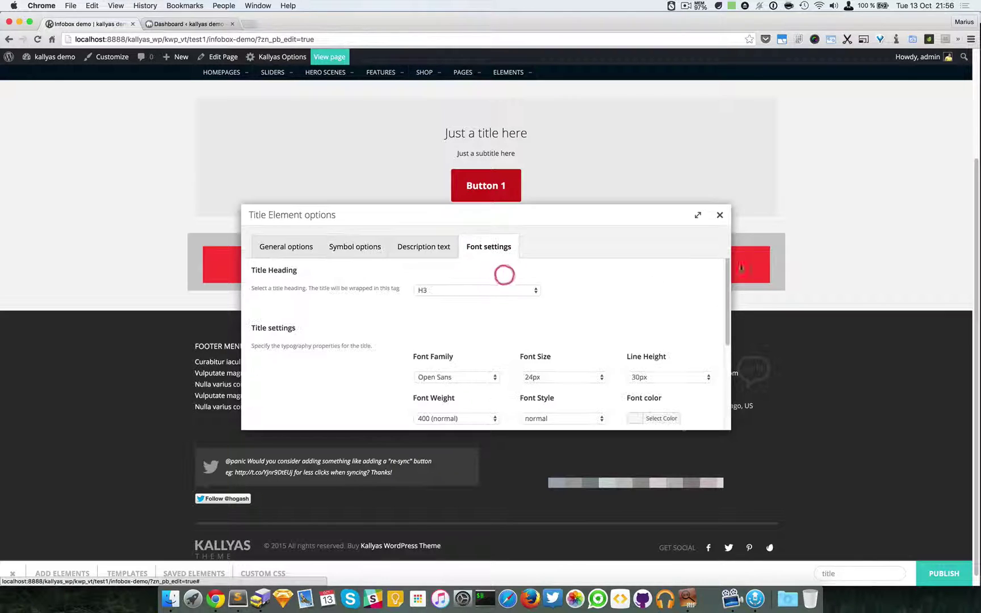
{"action": "left_click", "coordinate": [724, 216]}
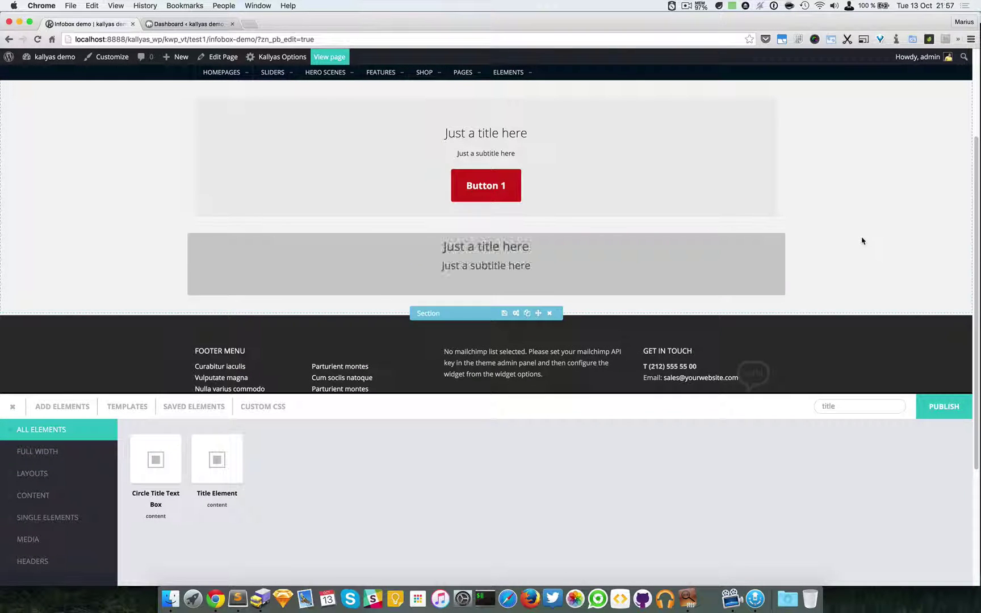
Step: Add a Buttons element under the title, align it Center, and add one button entry
{"action": "mouse_move", "coordinate": [483, 261]}
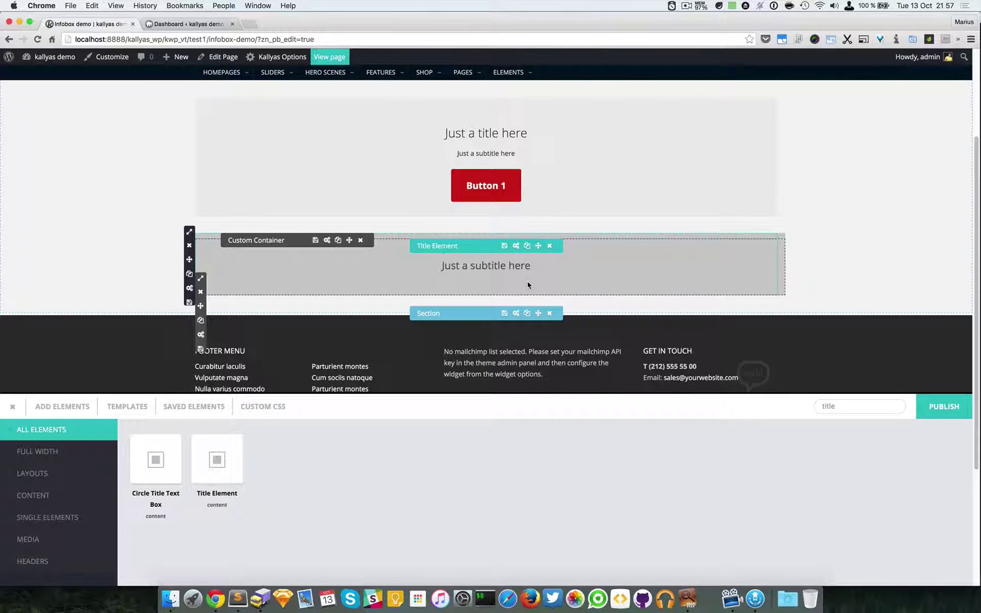
{"action": "double_click", "coordinate": [865, 409]}
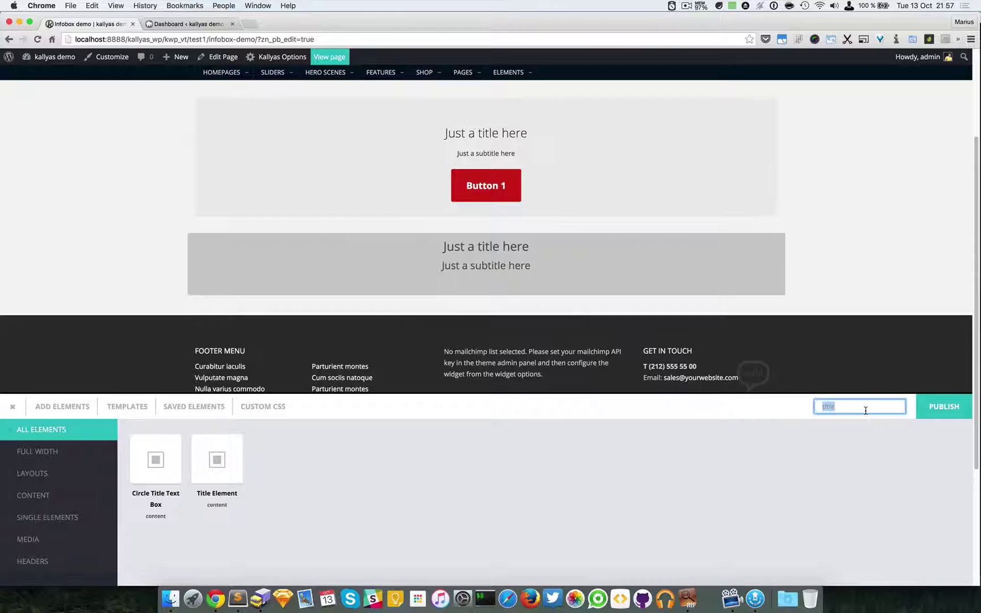
{"action": "type", "text": "but"}
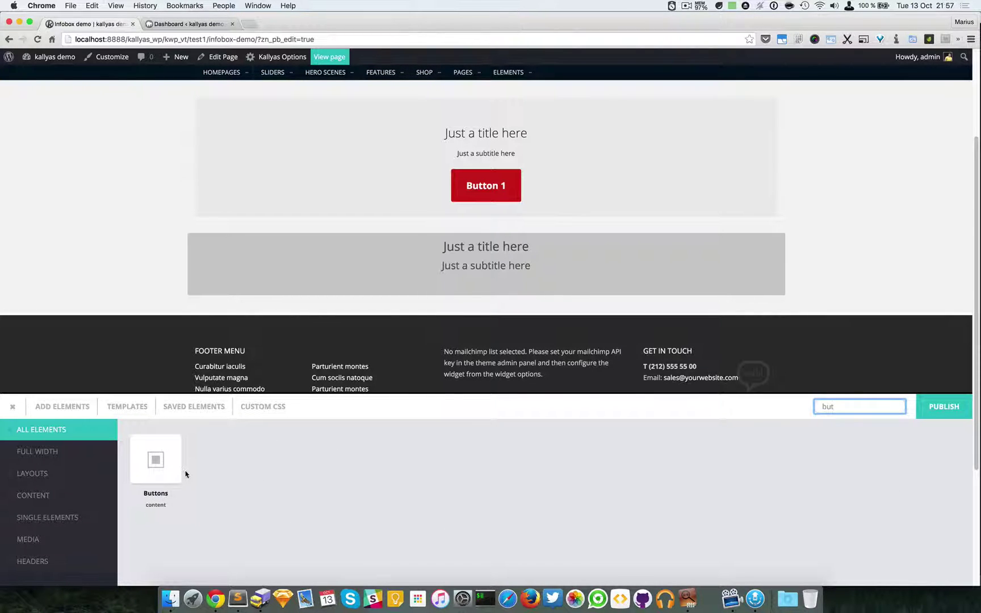
{"action": "left_click_drag", "start_coordinate": [175, 470], "coordinate": [479, 287]}
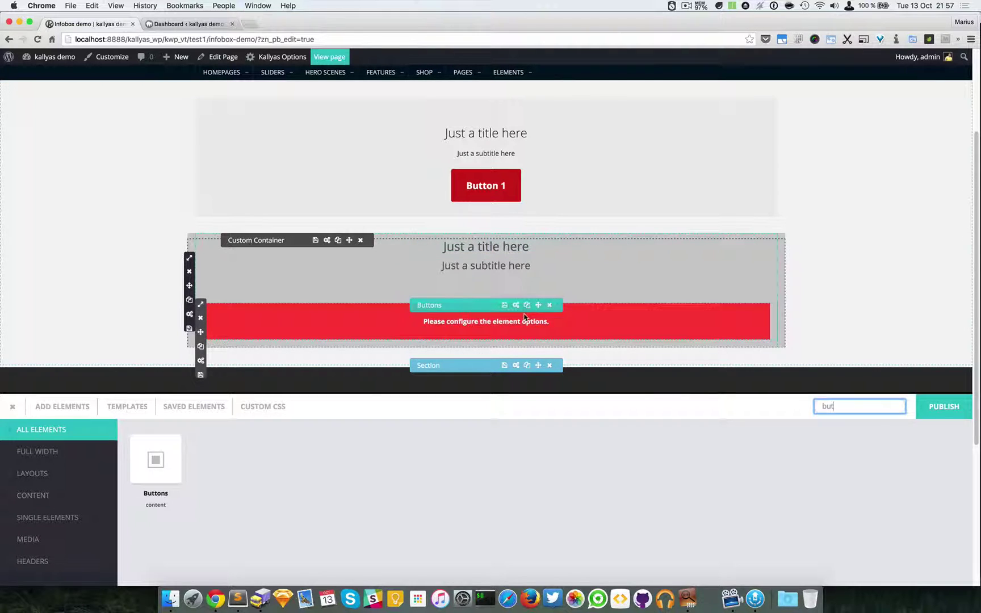
{"action": "left_click", "coordinate": [516, 305]}
{"action": "left_click", "coordinate": [447, 295]}
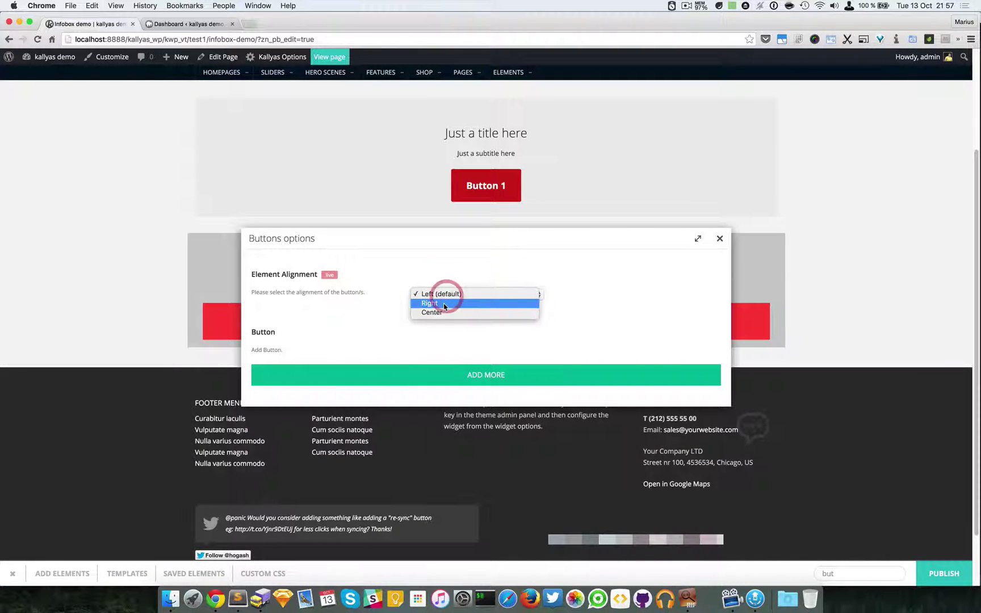
{"action": "left_click", "coordinate": [443, 312]}
{"action": "left_click", "coordinate": [464, 375]}
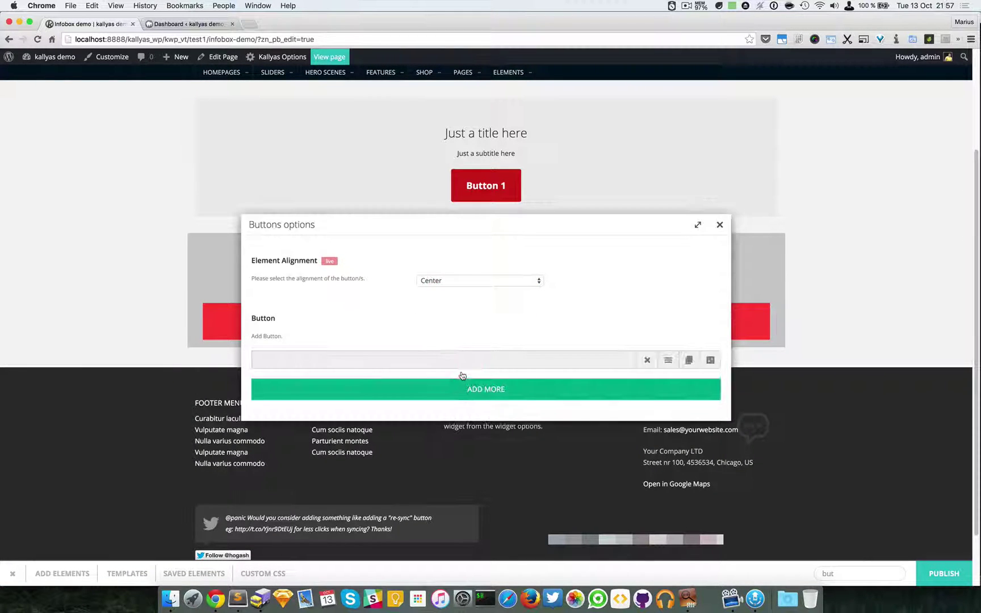
Step: Label the button 'Button 1', link it to #, and keep Flat (main color) style
{"action": "left_click", "coordinate": [709, 360]}
{"action": "left_click", "coordinate": [443, 272]}
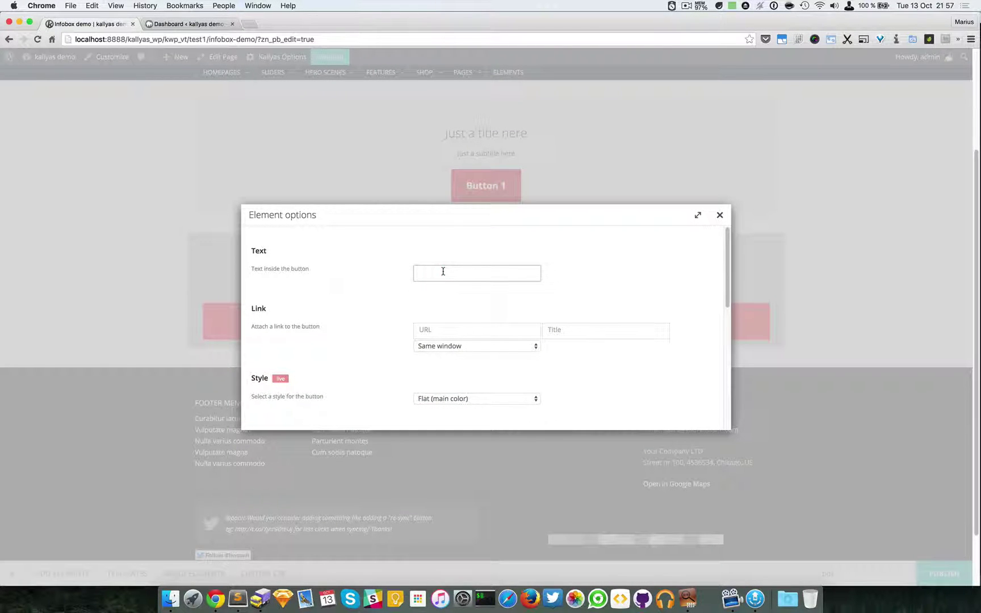
{"action": "left_click", "coordinate": [448, 327]}
{"action": "type", "text": "#"}
{"action": "scroll", "coordinate": [467, 333], "scroll_direction": "down", "scroll_amount": 2}
{"action": "left_click", "coordinate": [456, 372]}
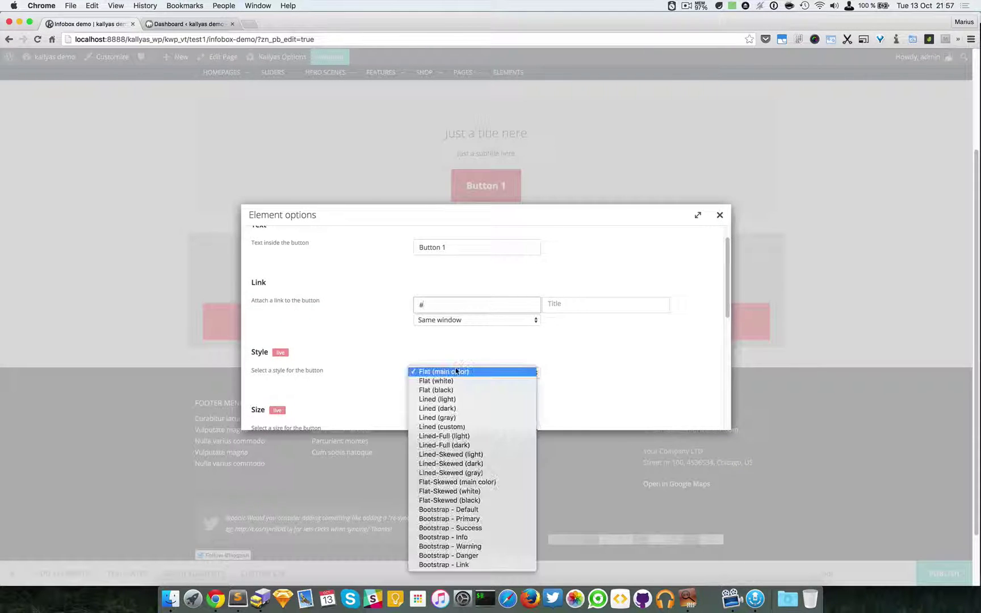
{"action": "left_click", "coordinate": [457, 371]}
{"action": "scroll", "coordinate": [608, 372], "scroll_direction": "down", "scroll_amount": 3}
{"action": "left_click", "coordinate": [609, 371]}
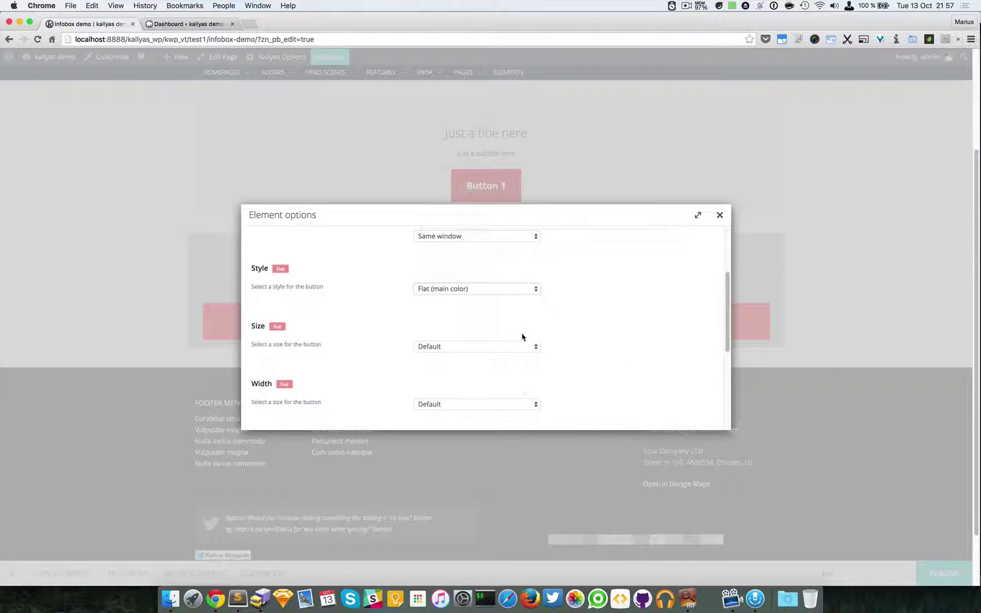
Step: Make the button Medium size with Default width and close both settings dialogs
{"action": "left_click", "coordinate": [508, 346]}
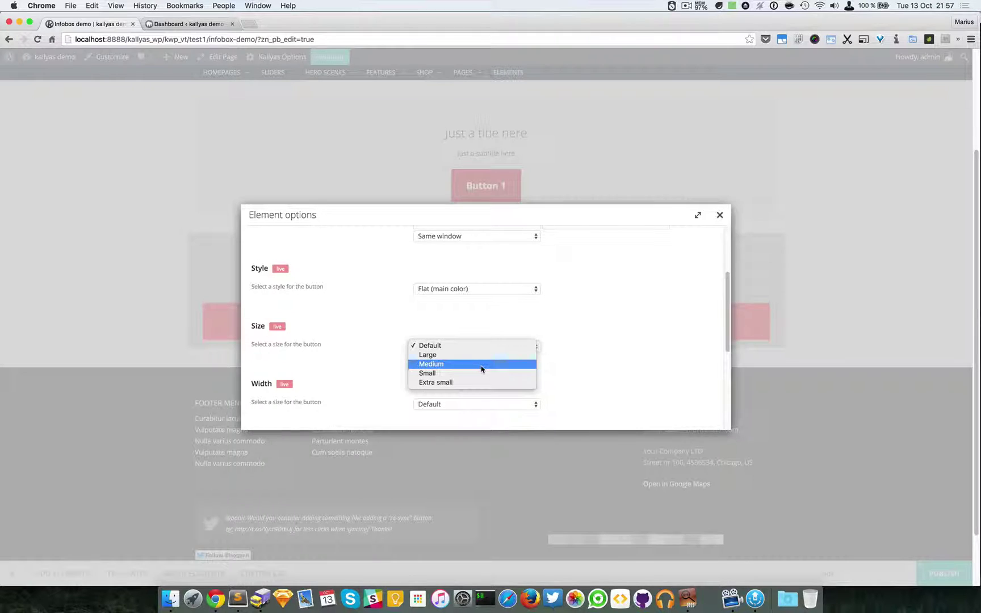
{"action": "left_click", "coordinate": [482, 364]}
{"action": "scroll", "coordinate": [605, 348], "scroll_direction": "down", "scroll_amount": 2}
{"action": "left_click", "coordinate": [485, 293]}
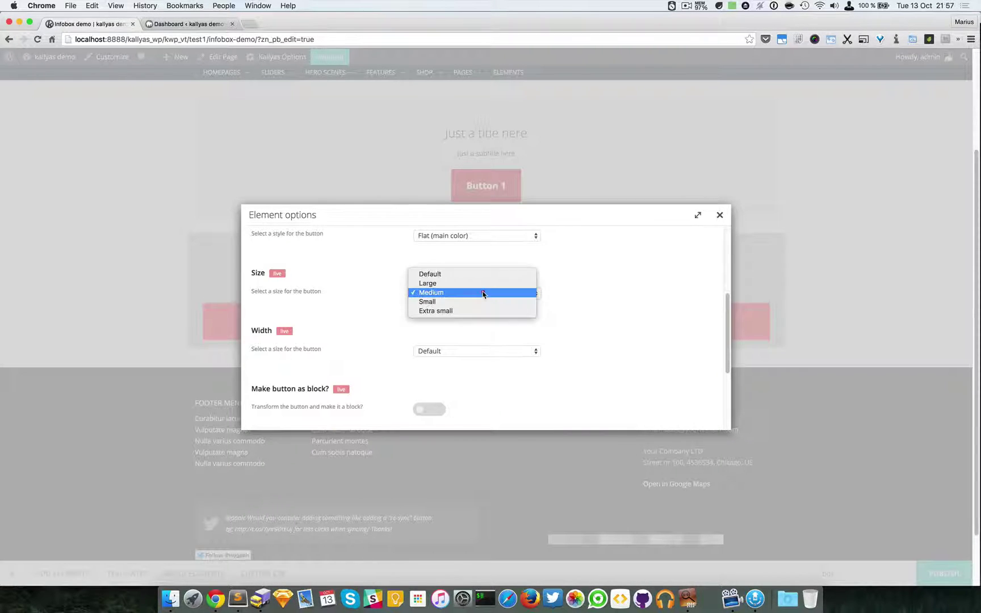
{"action": "left_click", "coordinate": [482, 291]}
{"action": "scroll", "coordinate": [523, 337], "scroll_direction": "down", "scroll_amount": 1}
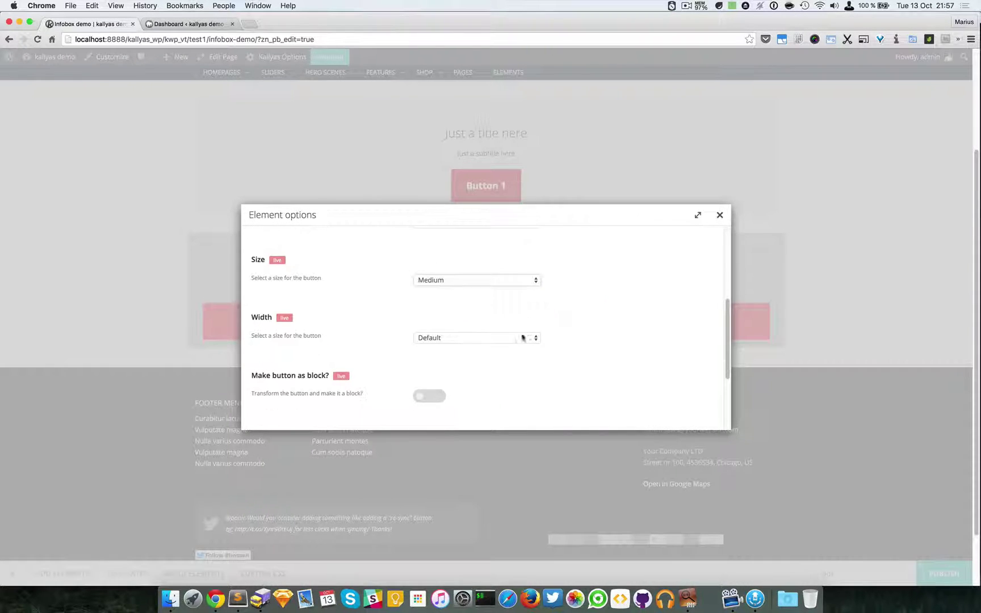
{"action": "left_click", "coordinate": [448, 339]}
{"action": "left_click", "coordinate": [663, 333]}
{"action": "scroll", "coordinate": [471, 338], "scroll_direction": "down", "scroll_amount": 2}
{"action": "scroll", "coordinate": [471, 338], "scroll_direction": "down", "scroll_amount": 4}
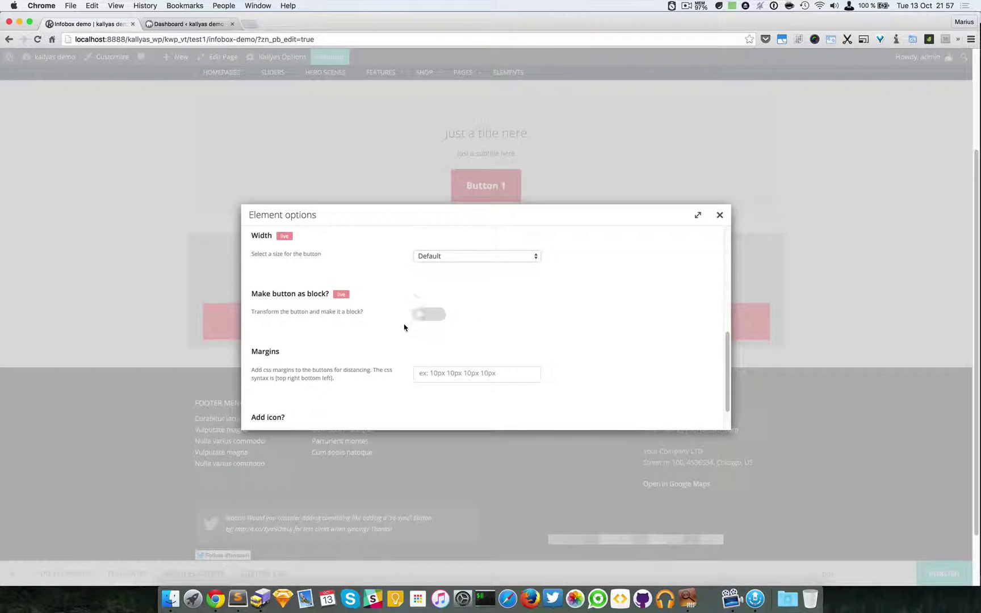
{"action": "scroll", "coordinate": [461, 345], "scroll_direction": "down", "scroll_amount": 2}
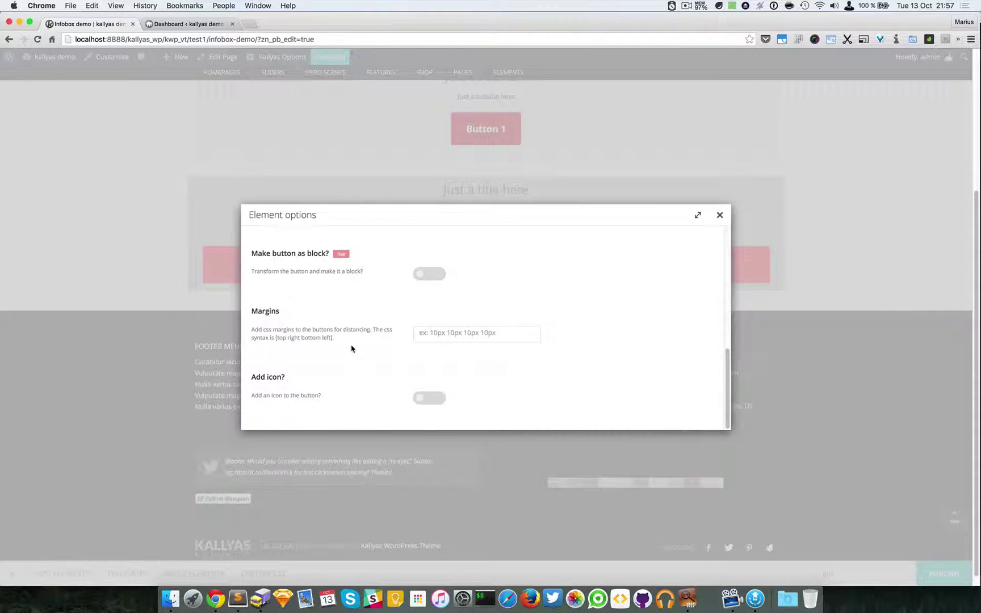
{"action": "left_click", "coordinate": [719, 215]}
{"action": "left_click", "coordinate": [720, 225]}
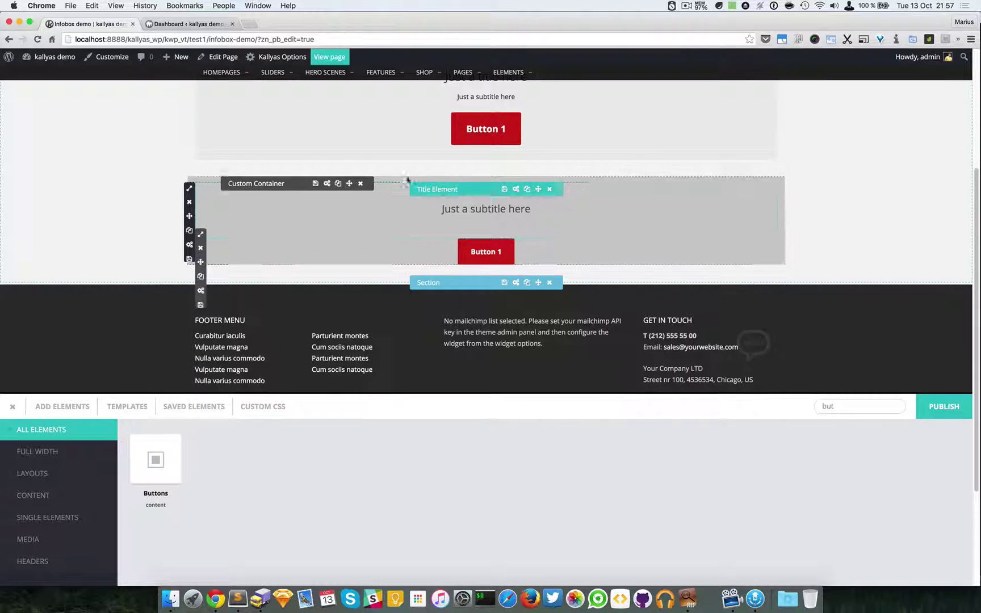
Step: Open the copied Title Element's options and move the panel off the grey box preview
{"action": "scroll", "coordinate": [502, 212], "scroll_direction": "up", "scroll_amount": 1}
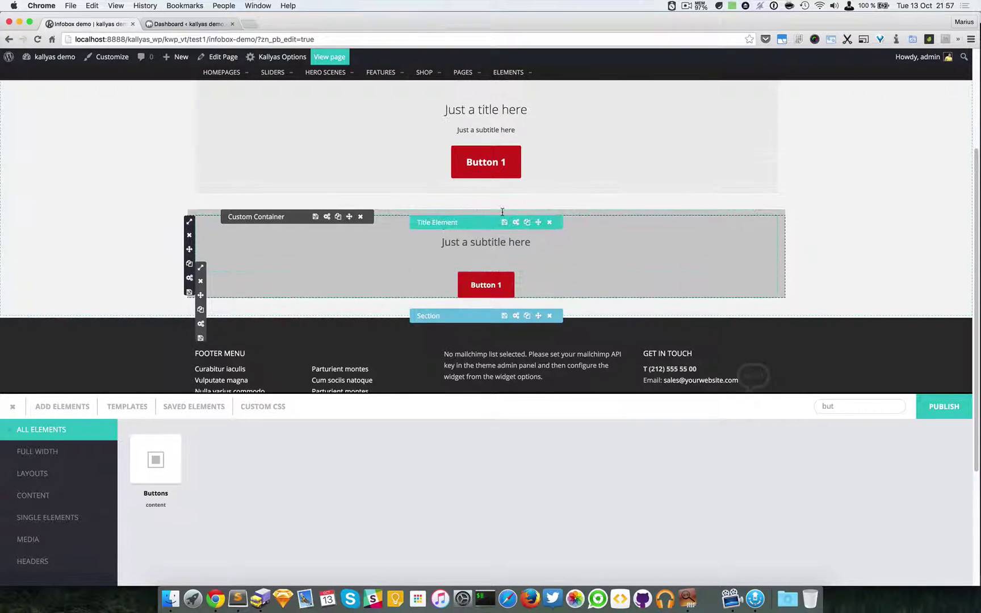
{"action": "scroll", "coordinate": [502, 212], "scroll_direction": "up", "scroll_amount": 1}
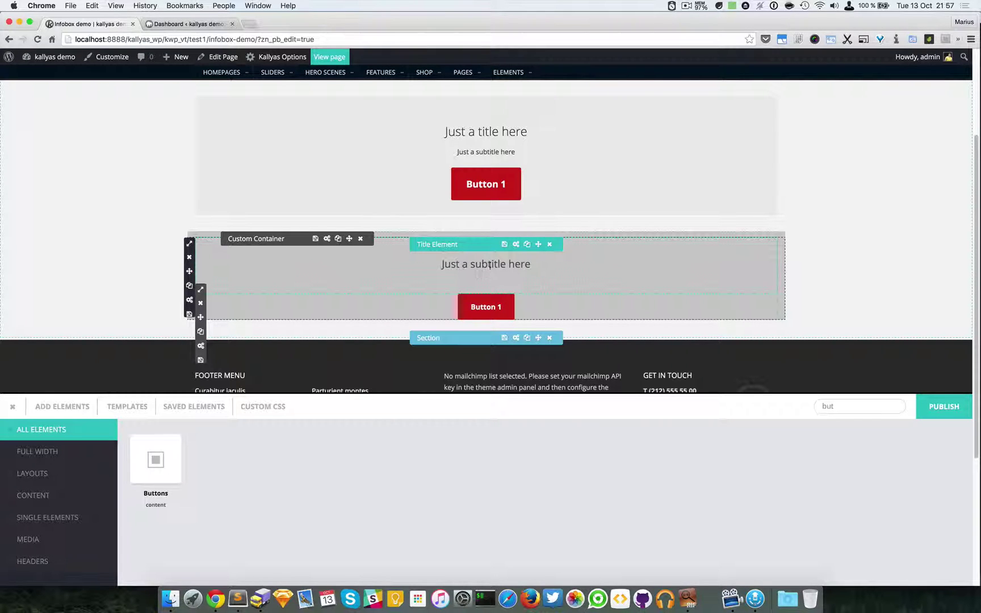
{"action": "left_click", "coordinate": [514, 245]}
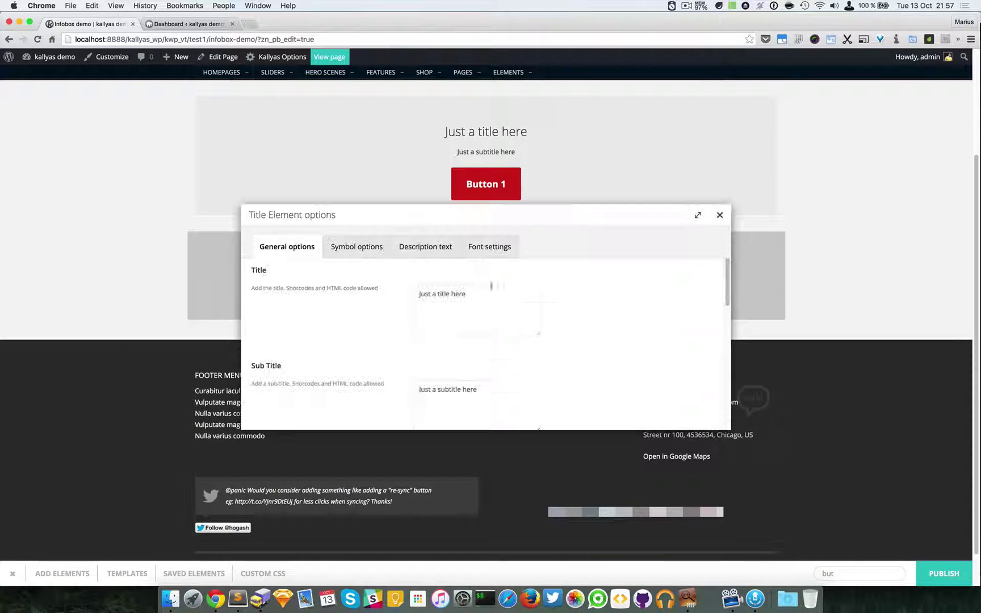
{"action": "left_click_drag", "start_coordinate": [515, 247], "coordinate": [650, 336]}
{"action": "left_click", "coordinate": [522, 366]}
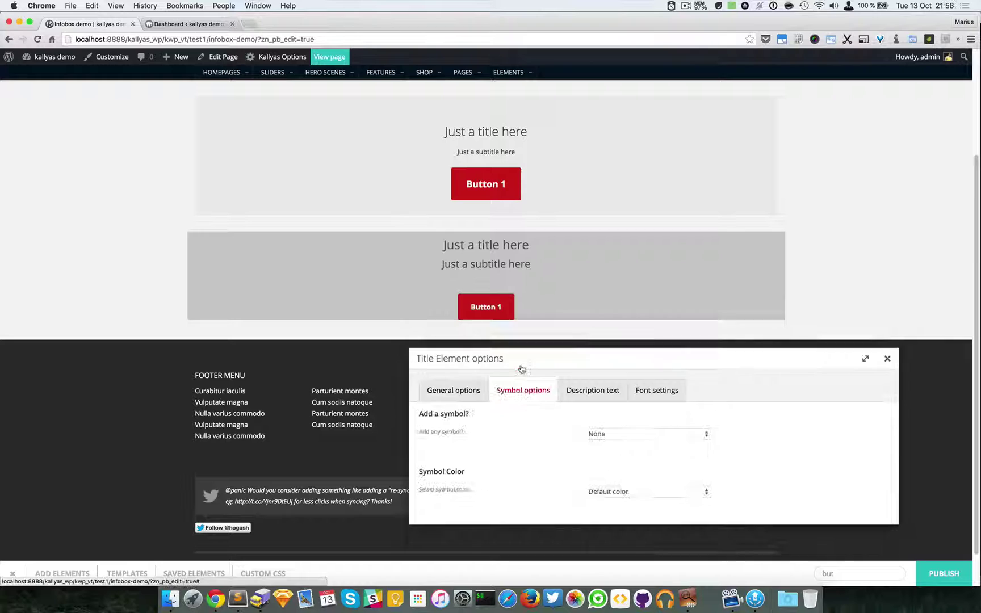
{"action": "left_click", "coordinate": [448, 366]}
Step: Set the title's top padding to 30 and bottom padding to 10, then close its options
{"action": "scroll", "coordinate": [482, 402], "scroll_direction": "down", "scroll_amount": 10}
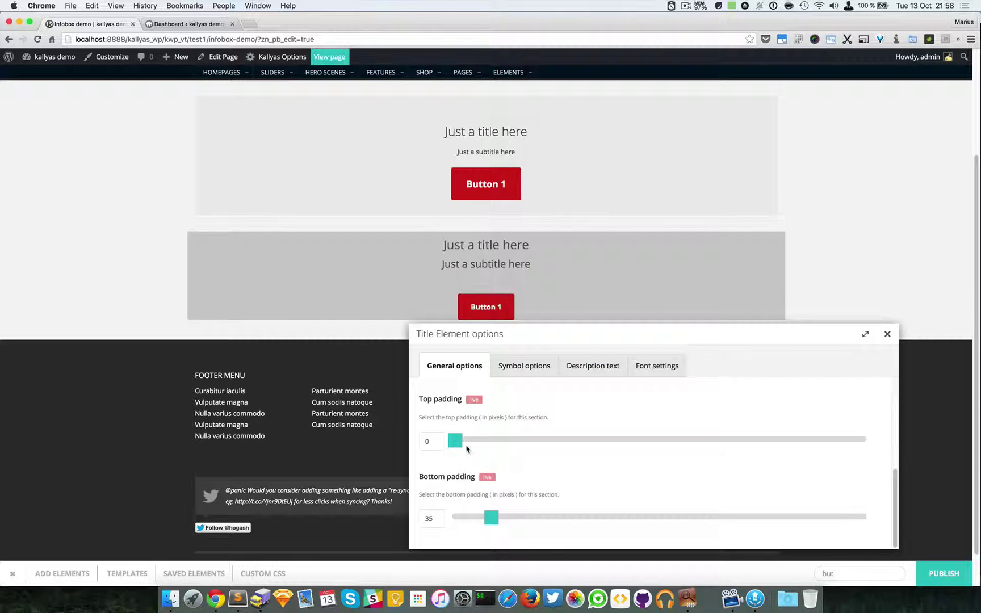
{"action": "left_click_drag", "start_coordinate": [461, 441], "coordinate": [486, 443]}
{"action": "left_click_drag", "start_coordinate": [491, 517], "coordinate": [463, 515]}
{"action": "left_click", "coordinate": [657, 367]}
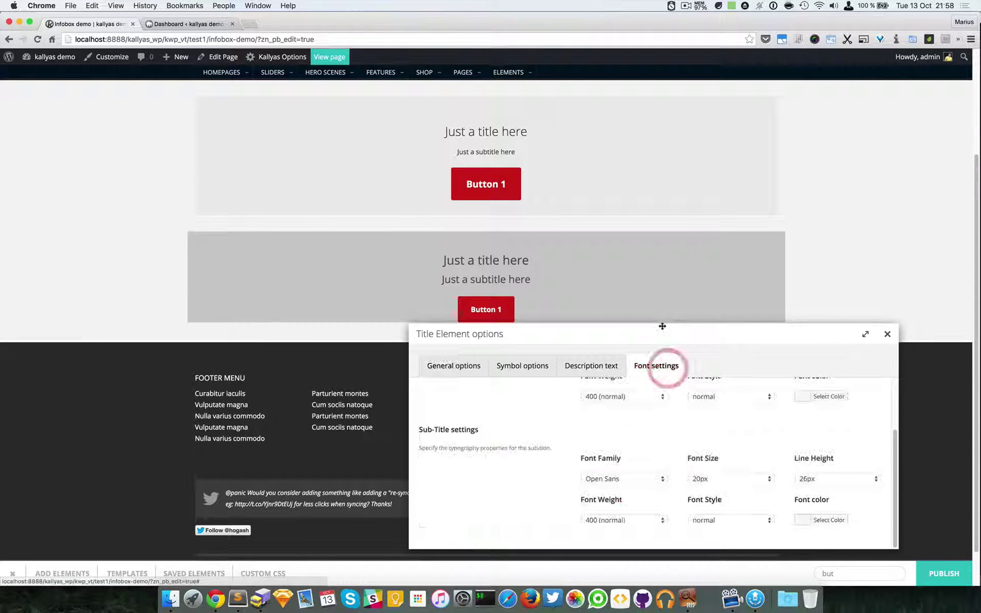
{"action": "left_click_drag", "start_coordinate": [661, 325], "coordinate": [655, 349]}
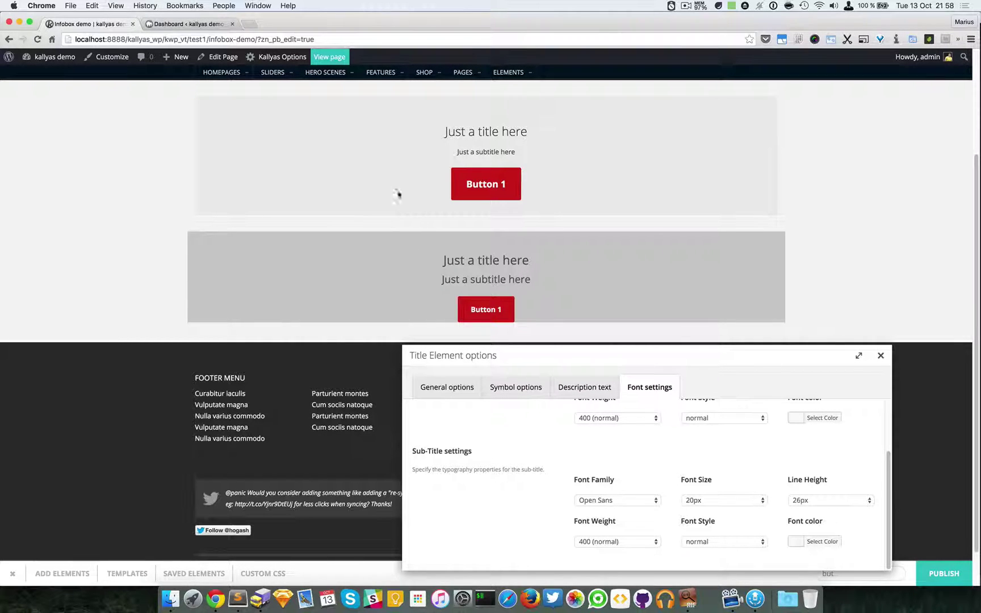
{"action": "left_click", "coordinate": [880, 355]}
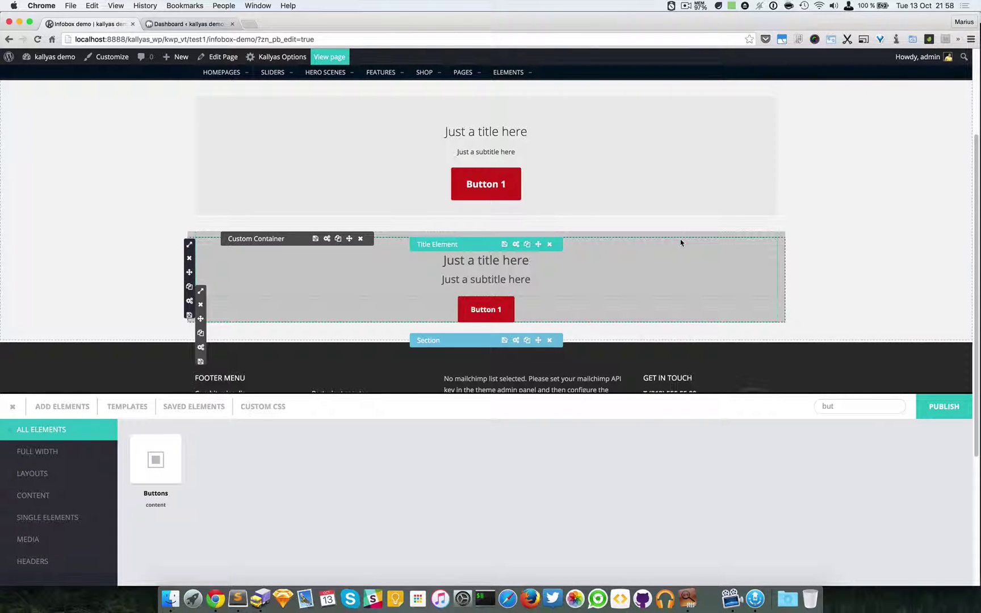
{"action": "scroll", "coordinate": [639, 111], "scroll_direction": "up", "scroll_amount": 2}
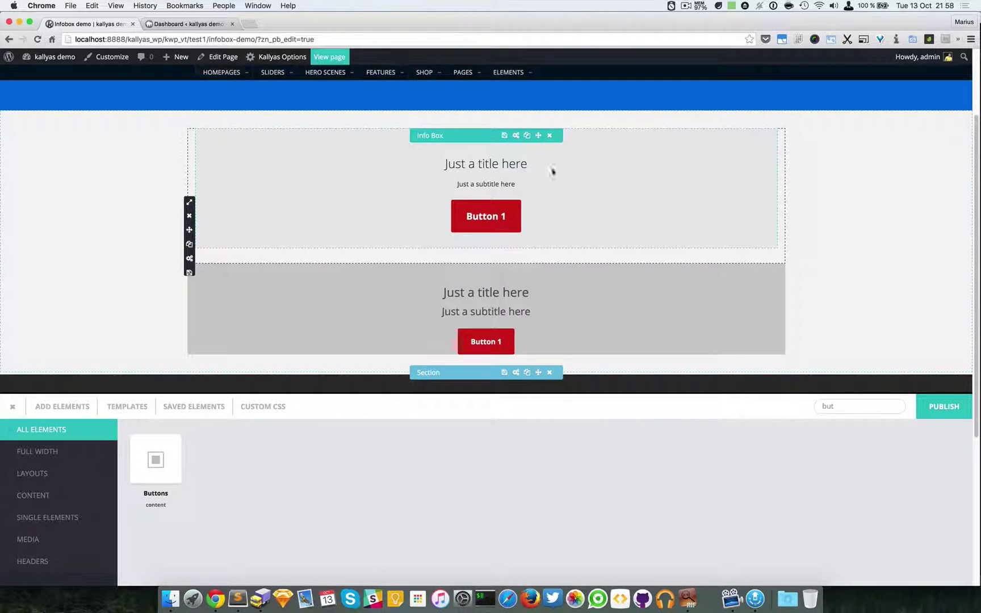